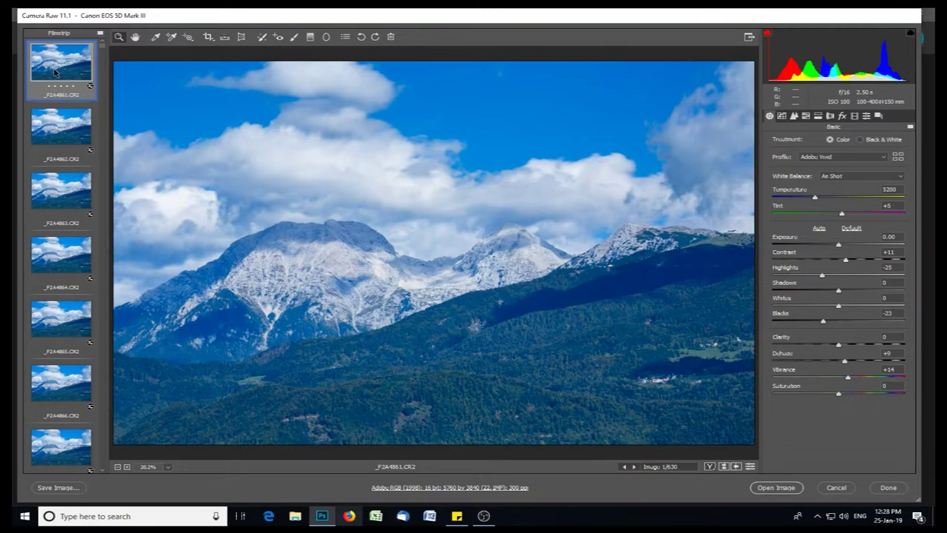
Select all 630 filmstrip frames in Camera Raw, then cancel out of the raw editor.
key("ctrl+a")
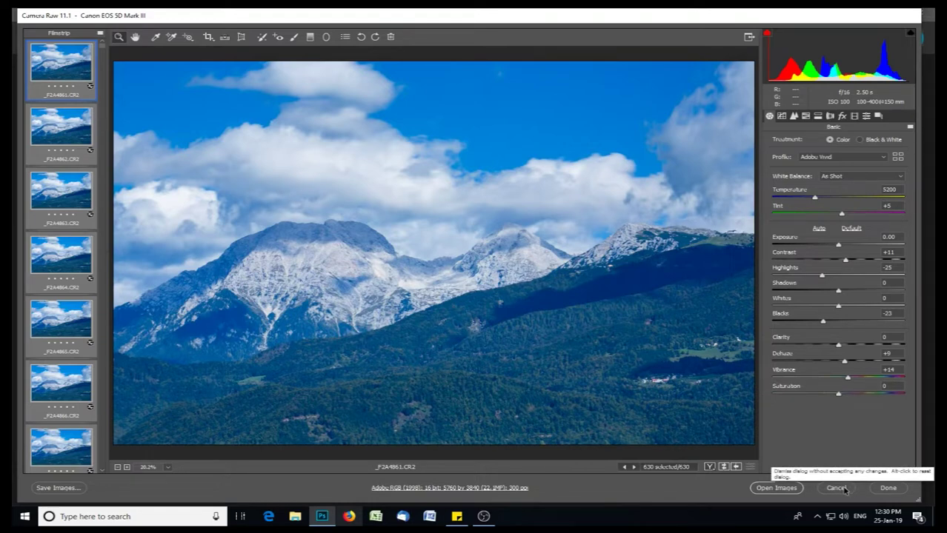
left_click(837, 488)
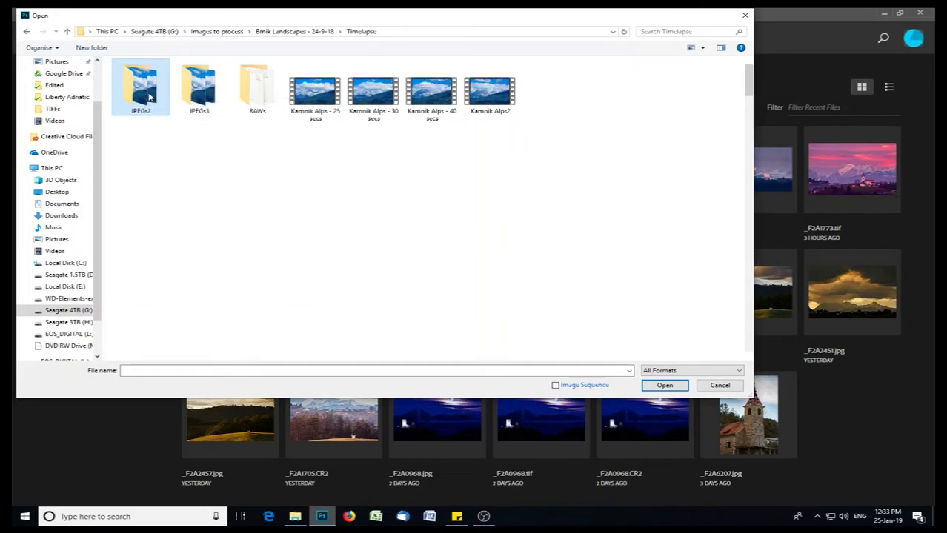
Open the frame _F2A4861 from the JPEGs2 folder.
double_click(149, 96)
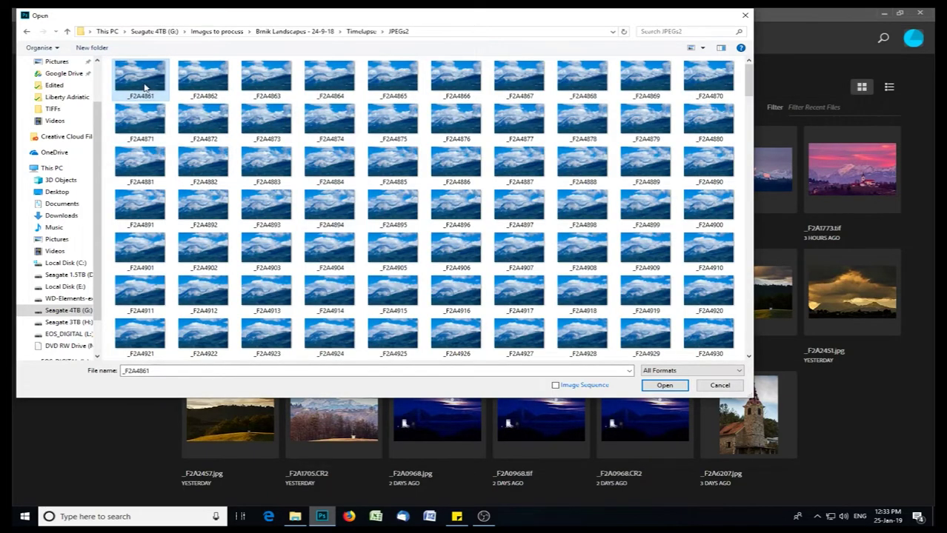
mouse_move(750, 80)
left_mouse_down()
mouse_move(747, 347)
mouse_move(749, 80)
mouse_move(757, 77)
left_mouse_up()
double_click(129, 83)
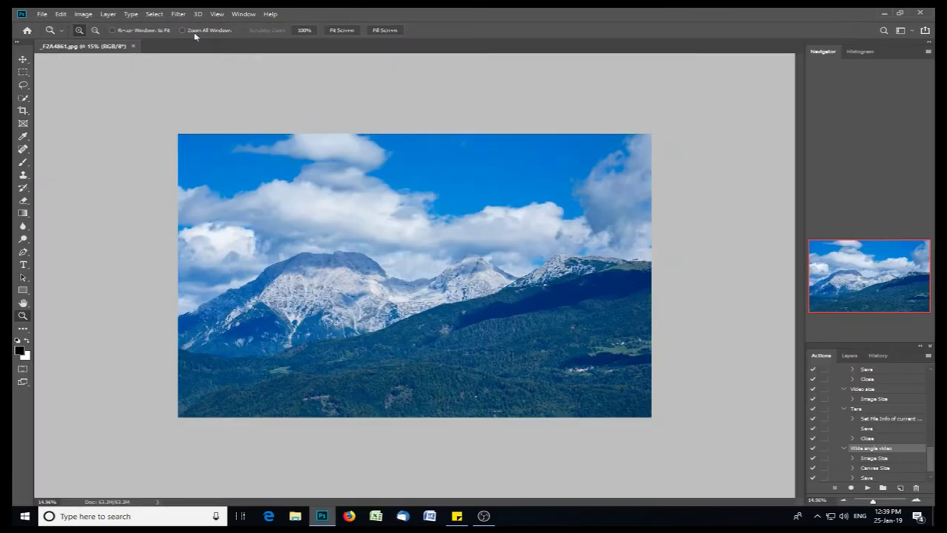
left_click(83, 14)
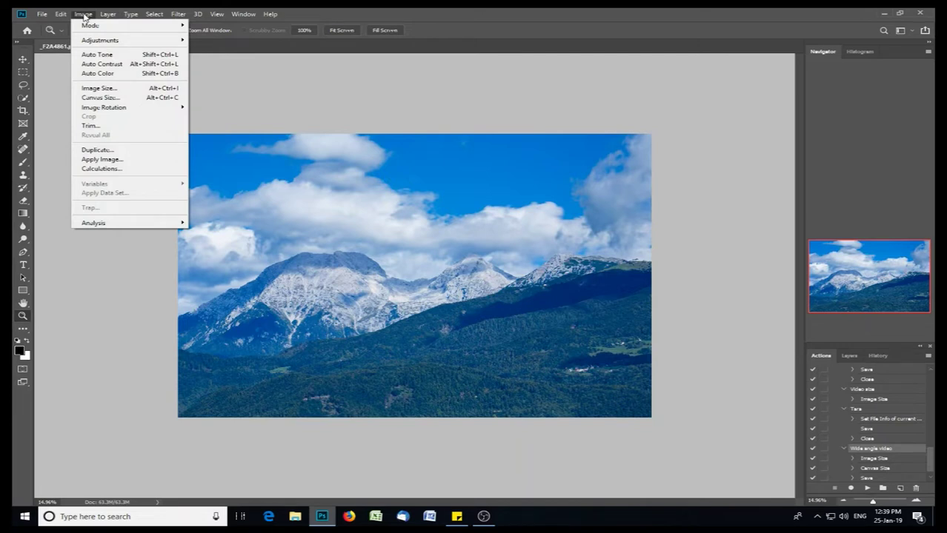
Resize the image to 1620 × 1080 px by setting Height to 1080 with proportions linked.
left_click(99, 88)
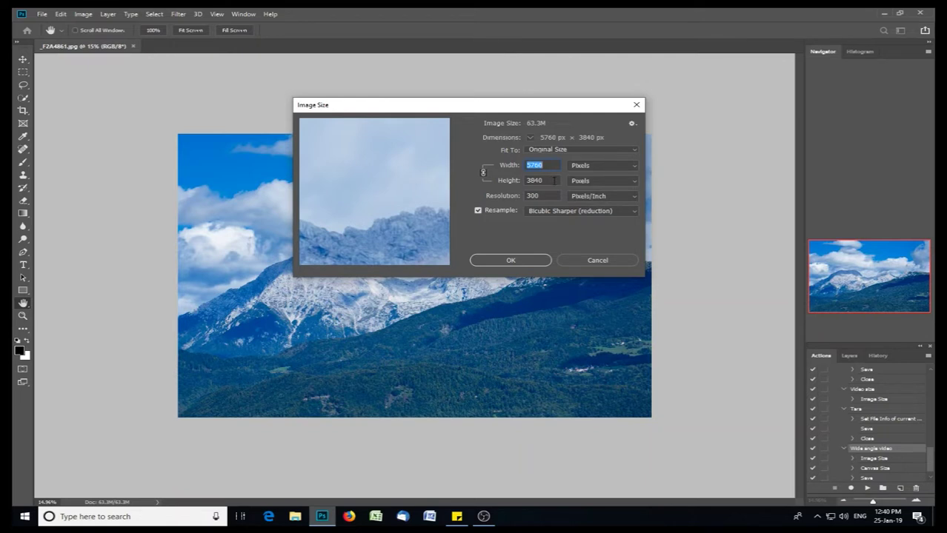
double_click(553, 180)
type("1080")
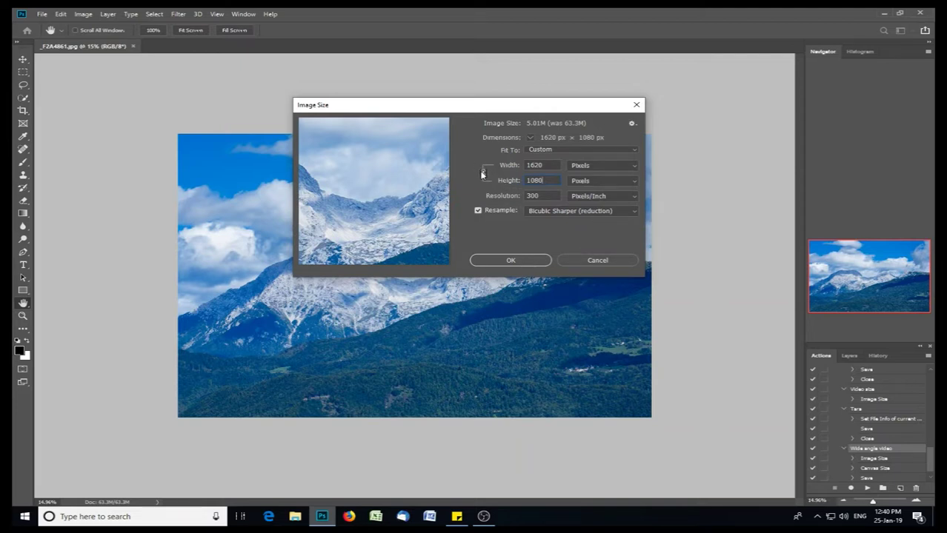
left_click(491, 261)
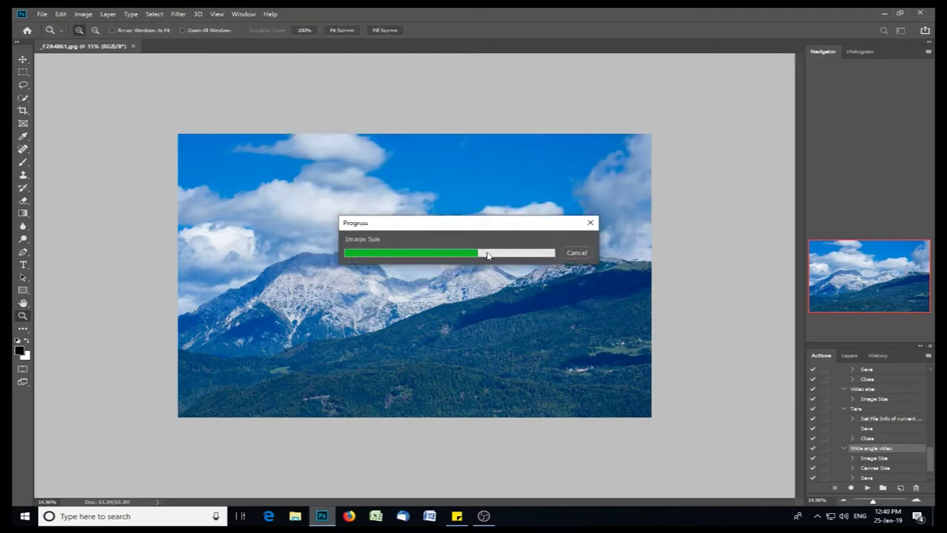
Fit the resized frame on screen, then zoom out to 66.7%.
right_click(430, 251)
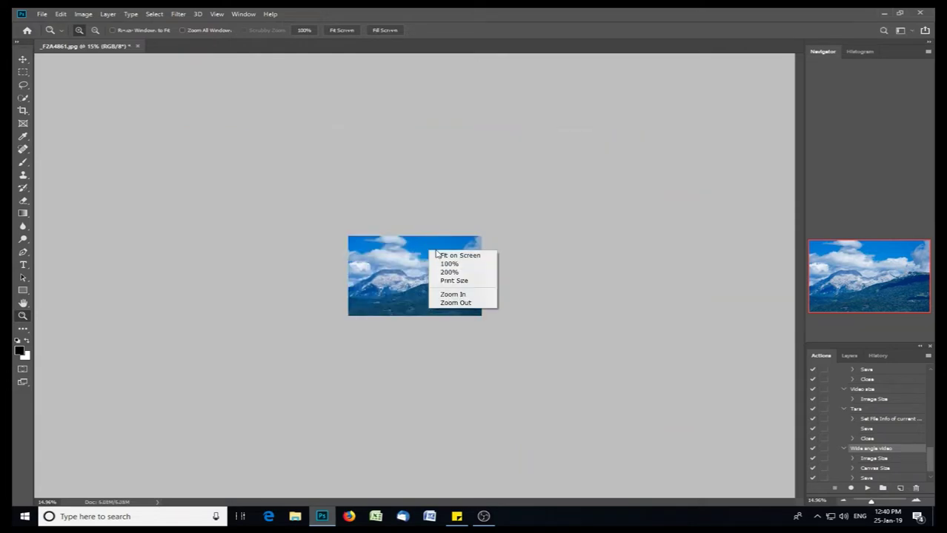
left_click(459, 256)
right_click(440, 251)
left_click(463, 302)
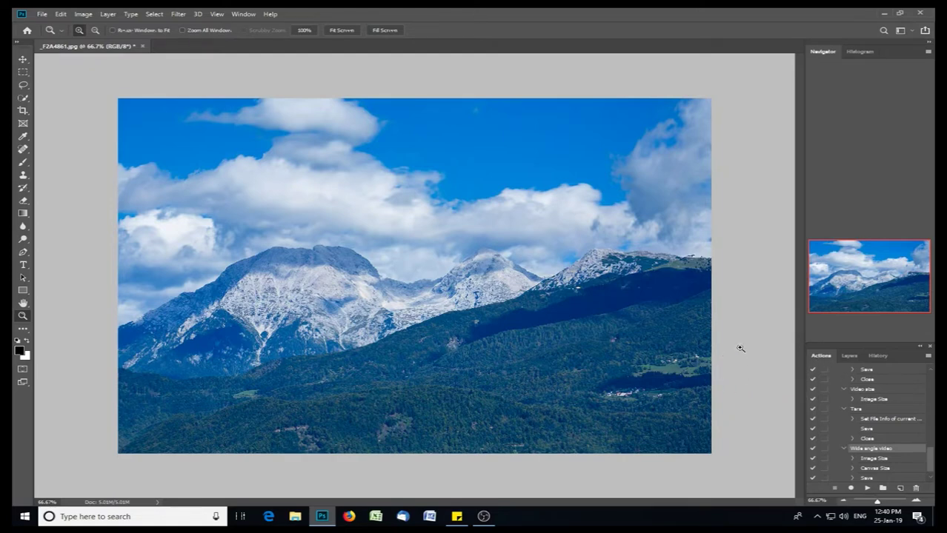
Close the resized document without saving it.
left_click(143, 46)
left_click(461, 197)
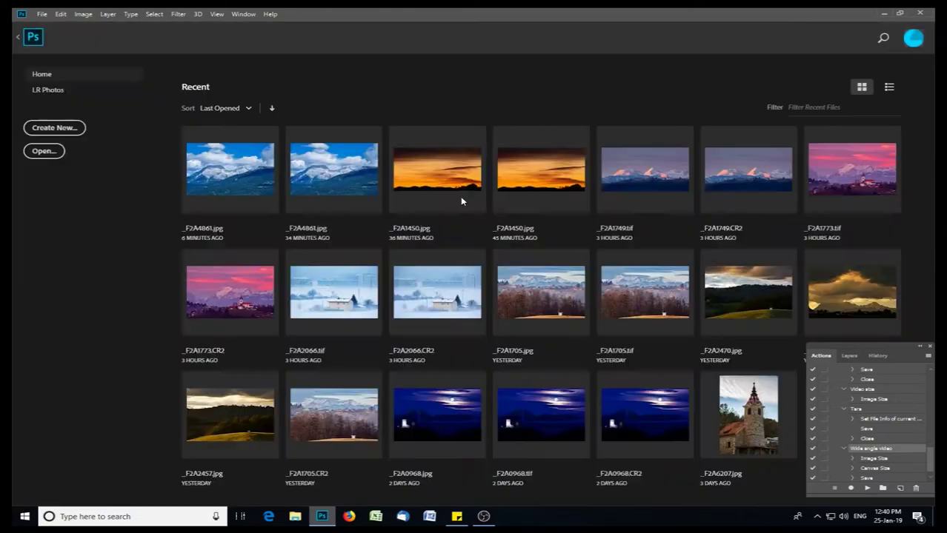
left_click(42, 14)
Browse to the JPEGs3 folder, select _F2A4861, then cancel the Open dialog.
left_click(66, 37)
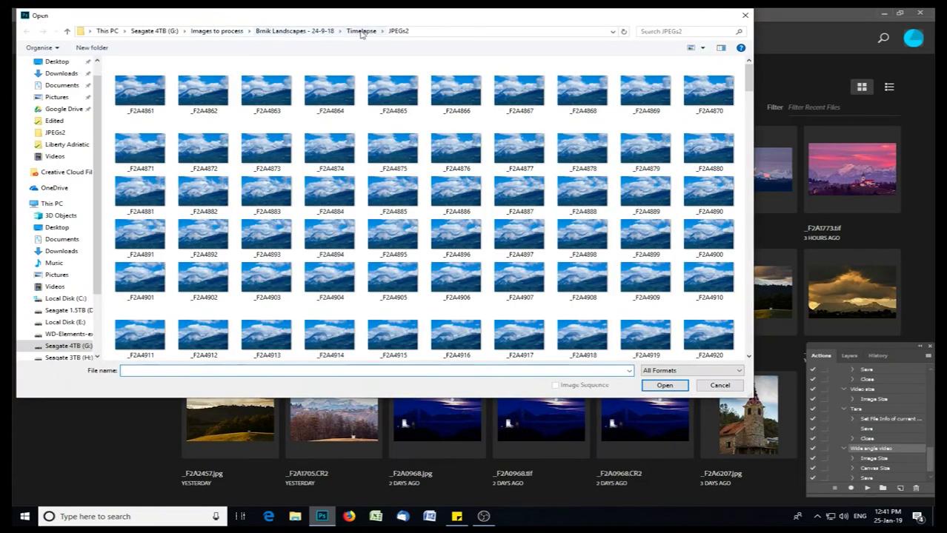
left_click(362, 31)
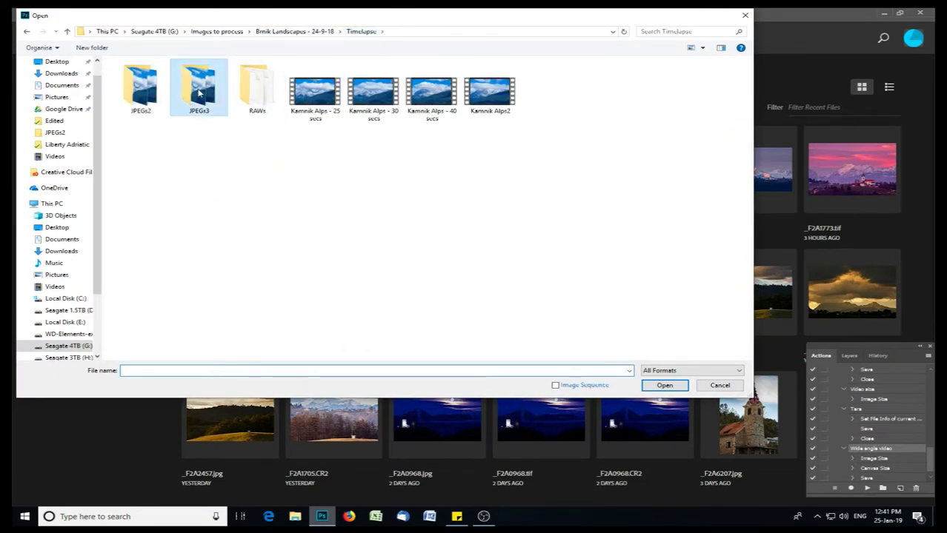
double_click(199, 89)
left_click(132, 83)
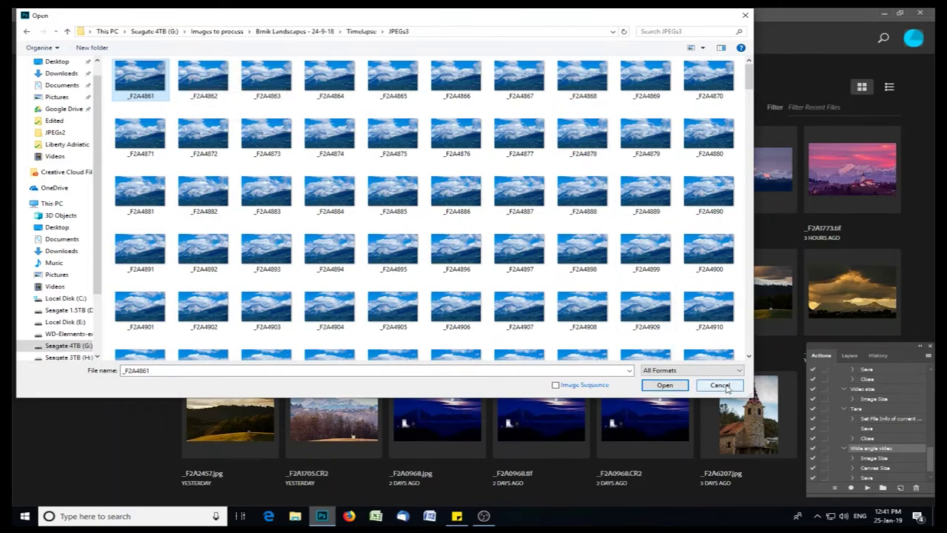
left_click(720, 386)
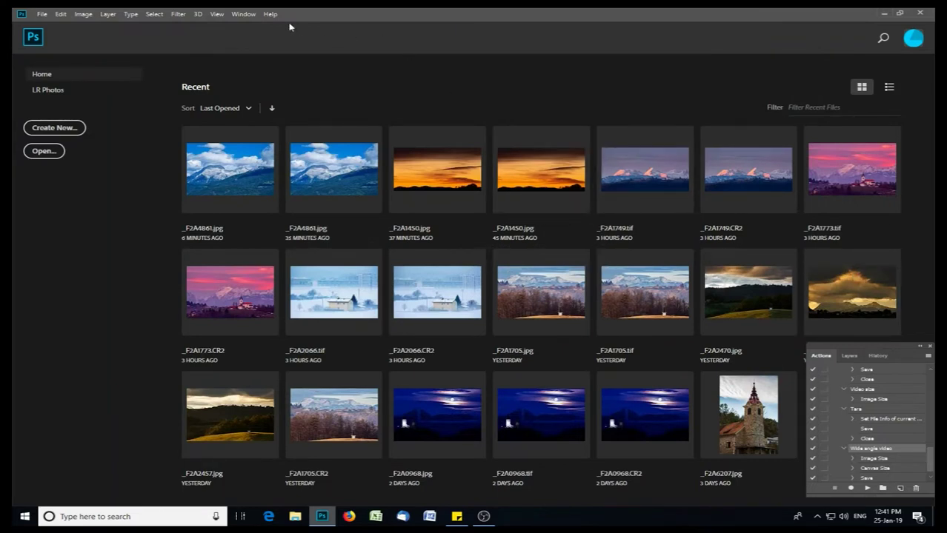
Switch to the Motion workspace with its timeline.
left_click(241, 16)
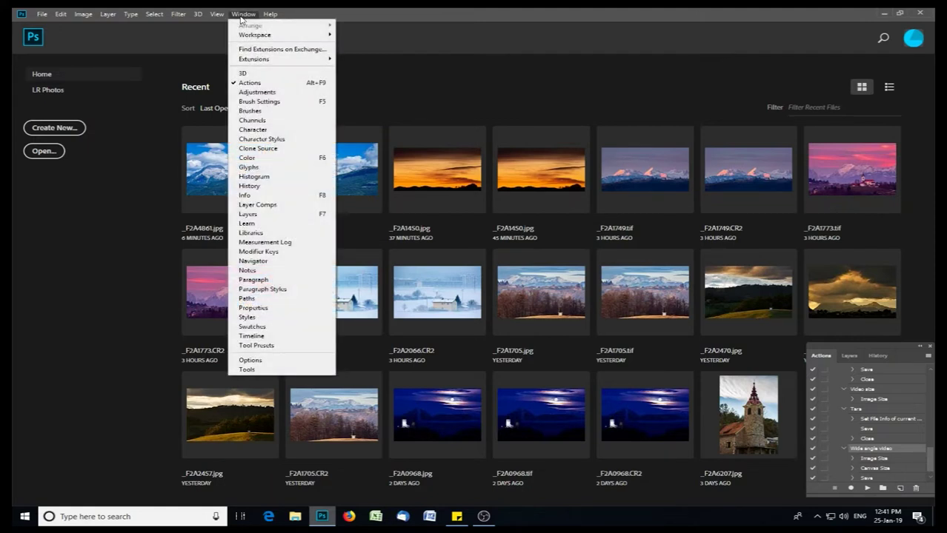
mouse_move(289, 41)
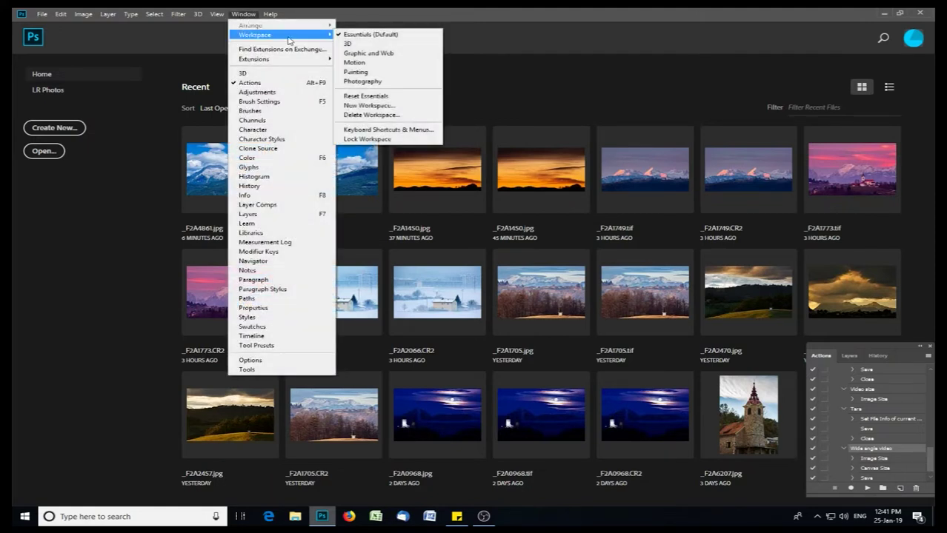
left_click(375, 62)
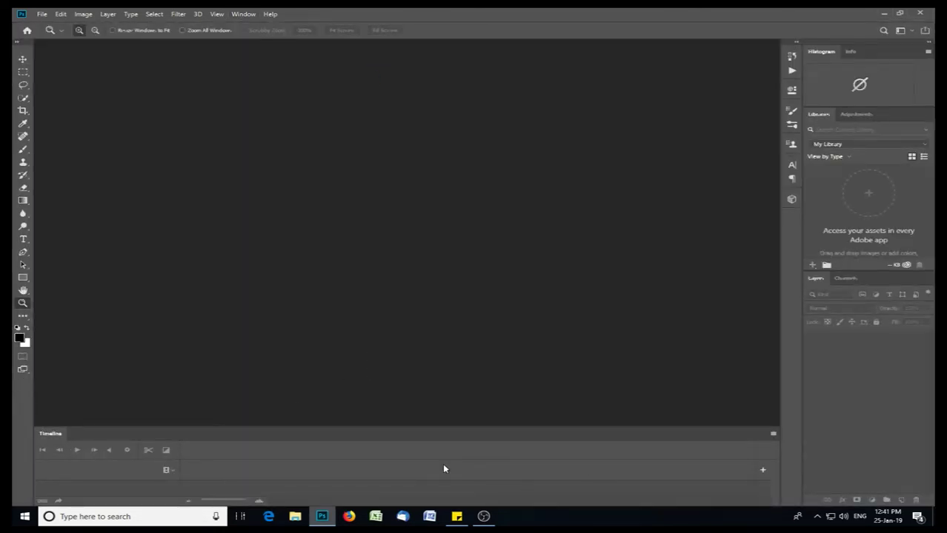
Open _F2A4861 from JPEGs3 as an image sequence, reaching the 30 fps Frame Rate prompt.
left_click(41, 15)
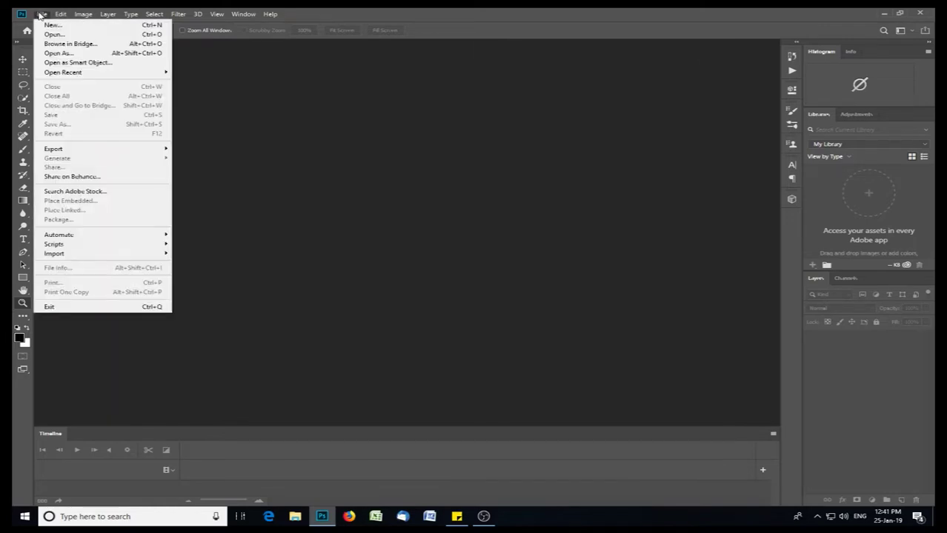
left_click(74, 35)
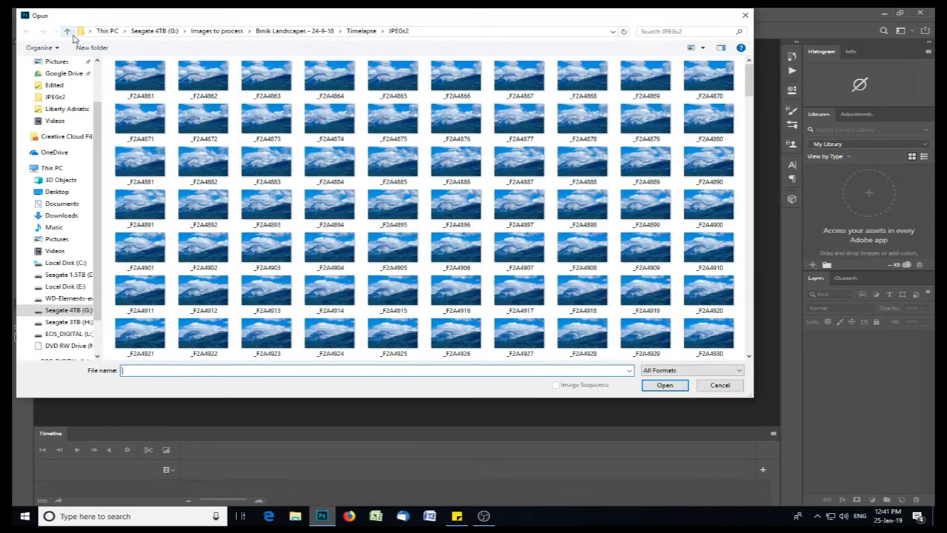
left_click(365, 32)
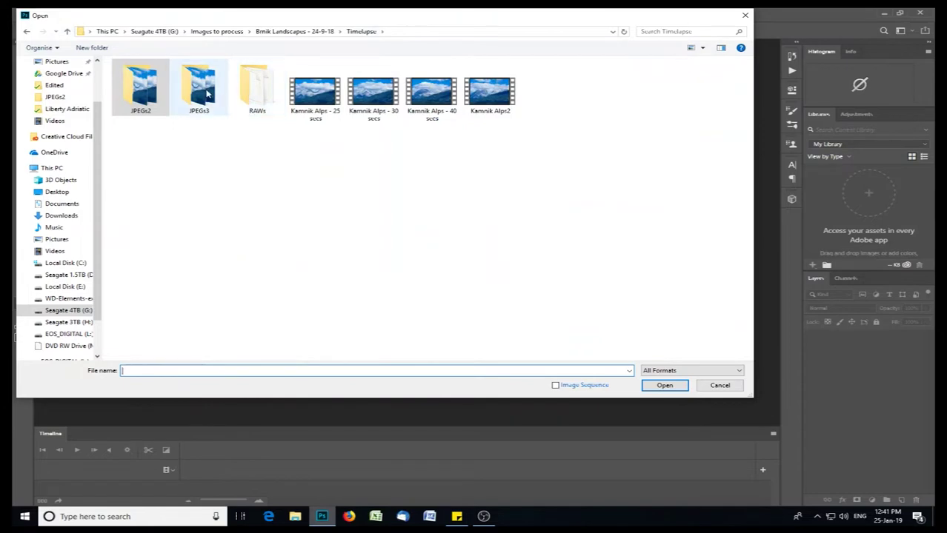
double_click(208, 93)
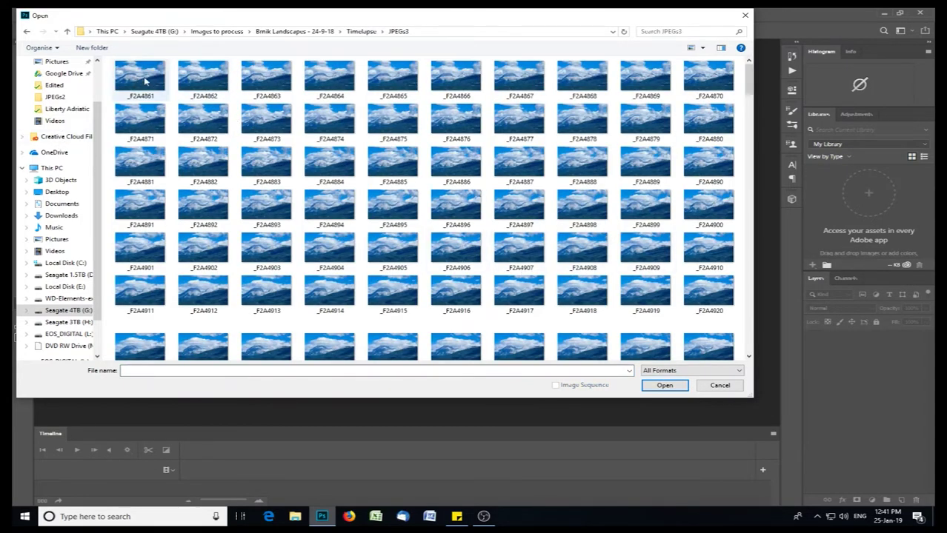
left_click(146, 79)
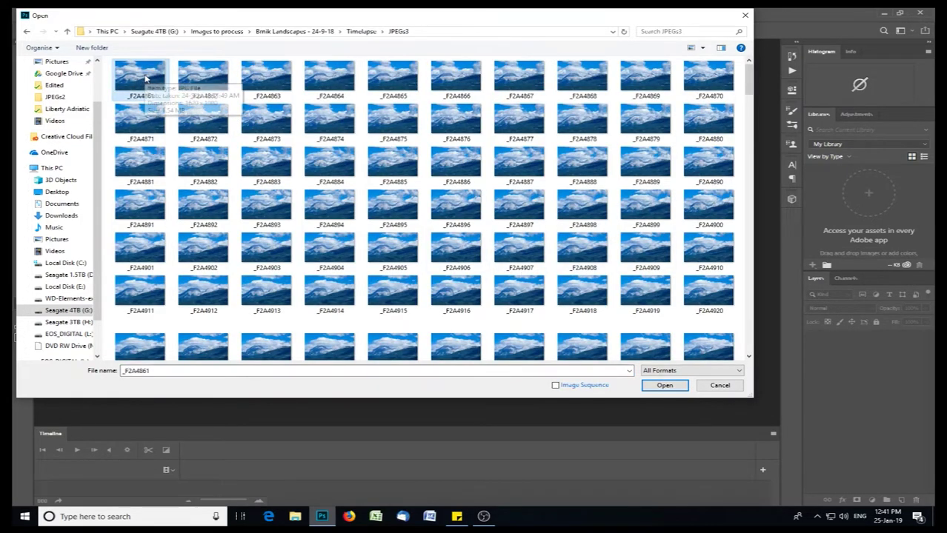
left_click(556, 386)
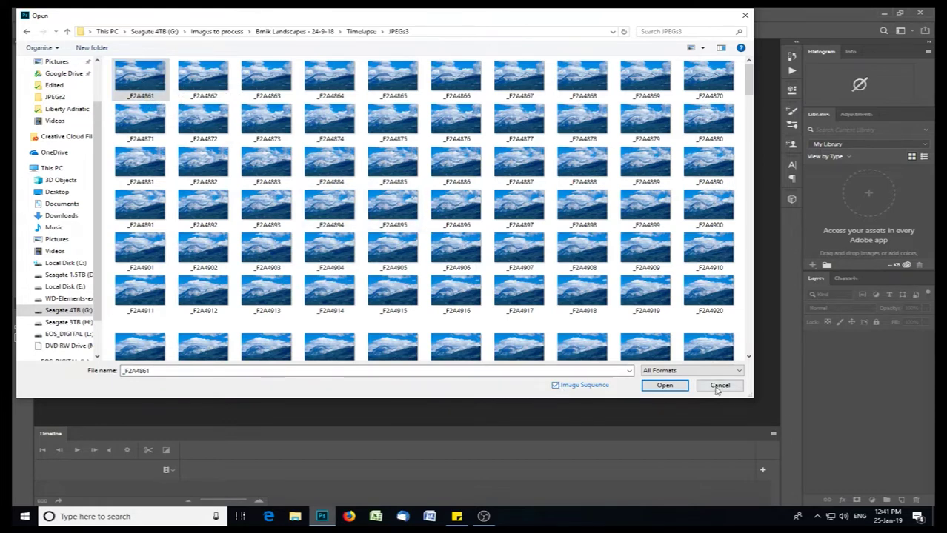
left_click(664, 386)
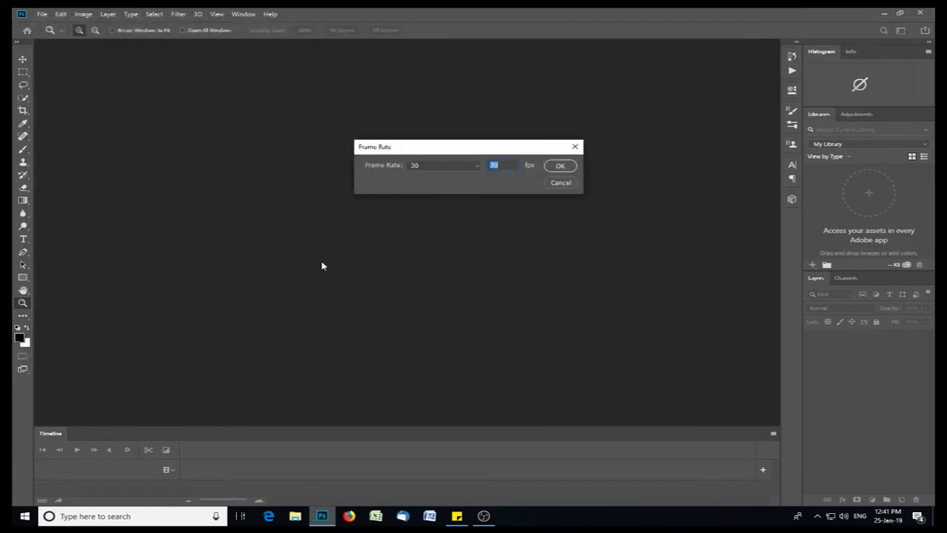
Keep the frame rate at 30 fps and create the time-lapse clip.
left_click(448, 170)
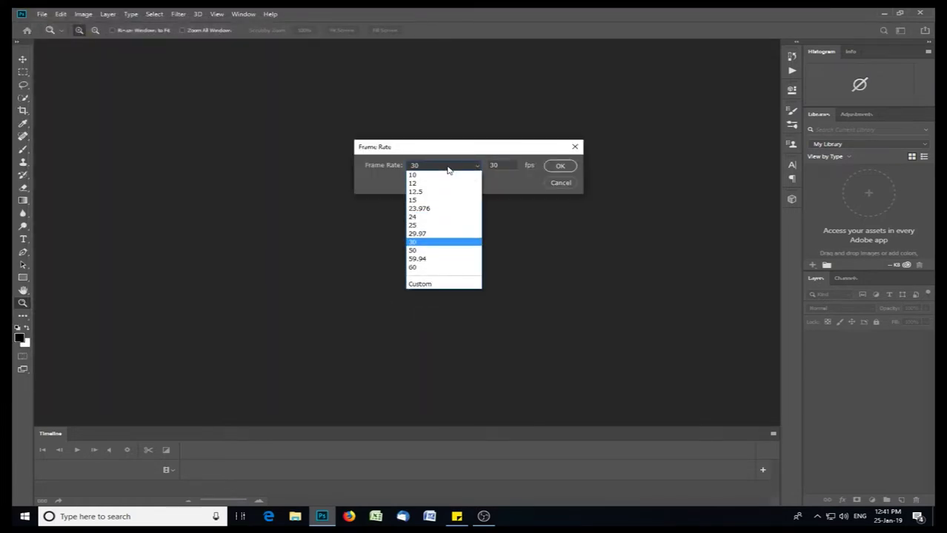
left_click(447, 170)
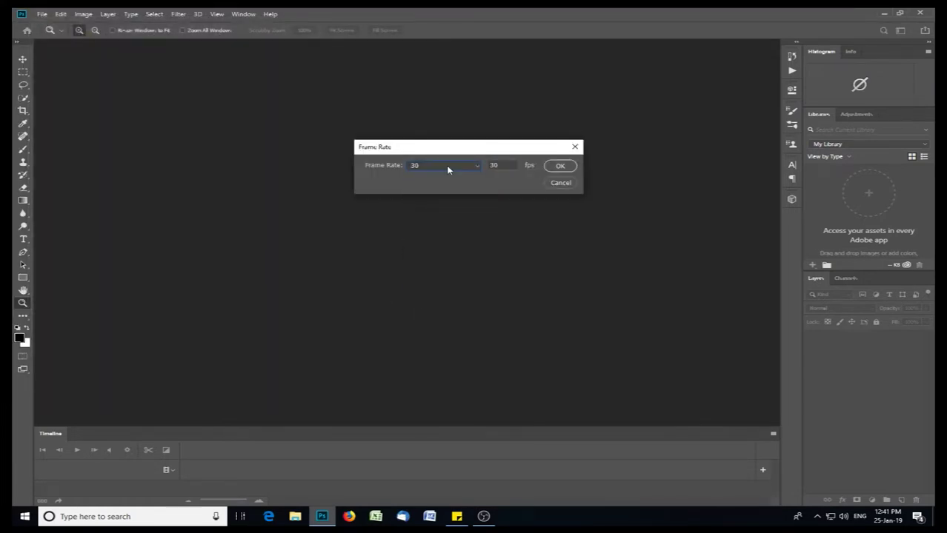
left_click(558, 168)
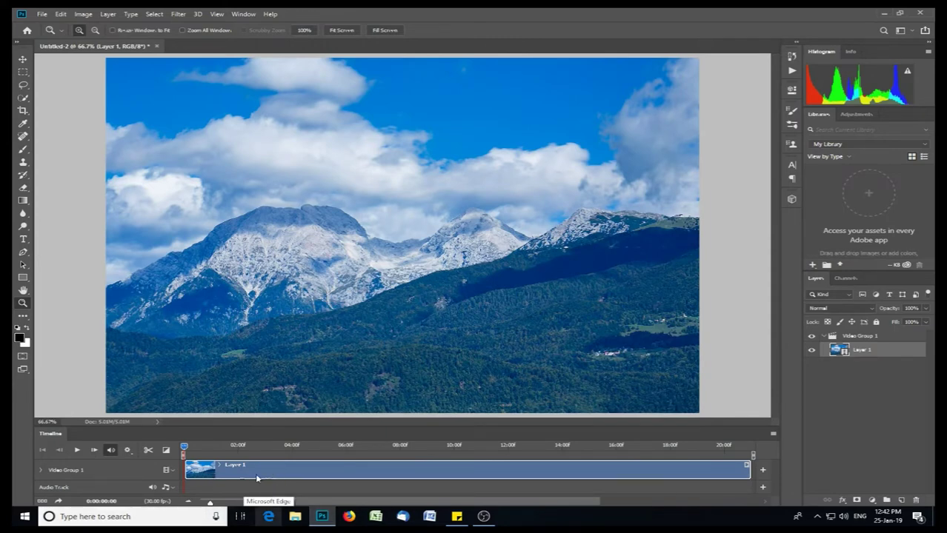
Play the time-lapse preview in the Timeline, then stop it.
left_click(77, 451)
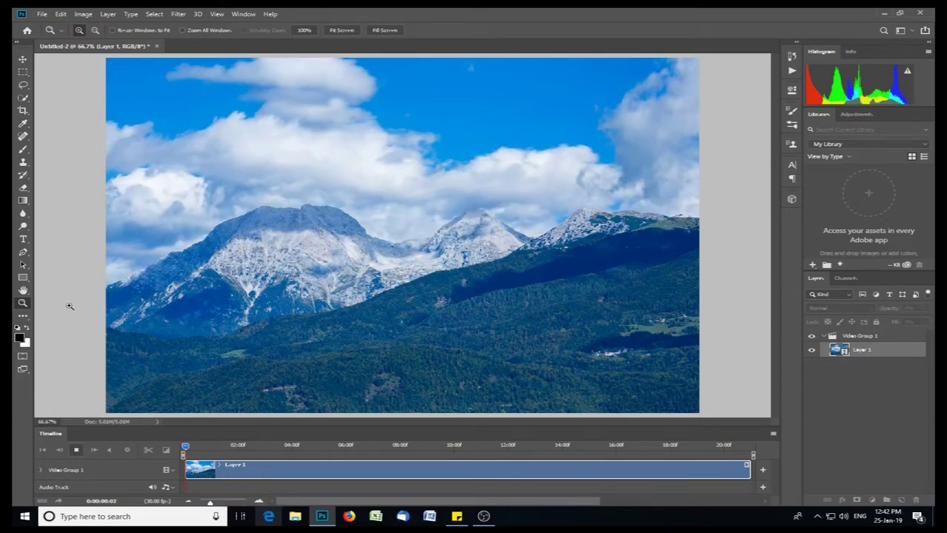
left_click(74, 450)
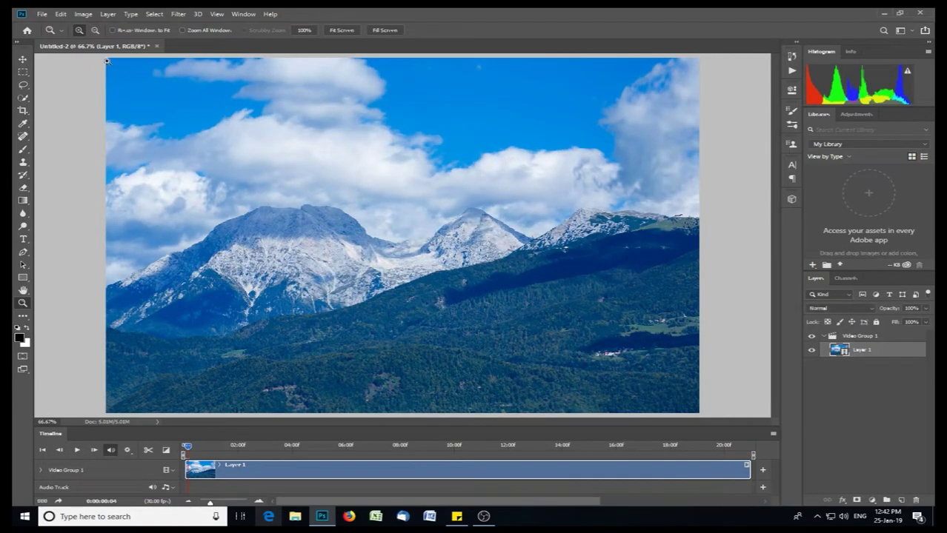
left_click(44, 14)
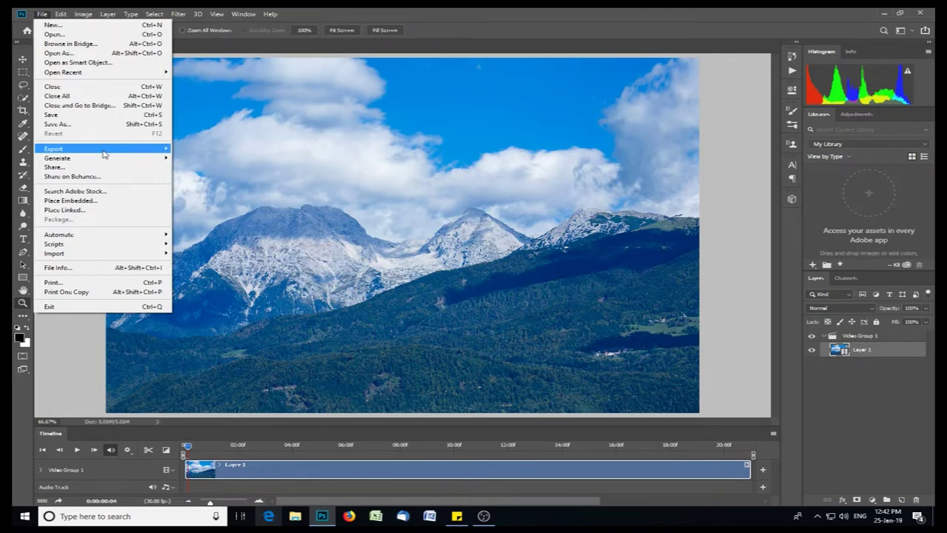
Open Render Video and name the output file Kamnik Alps.mp4.
mouse_move(104, 153)
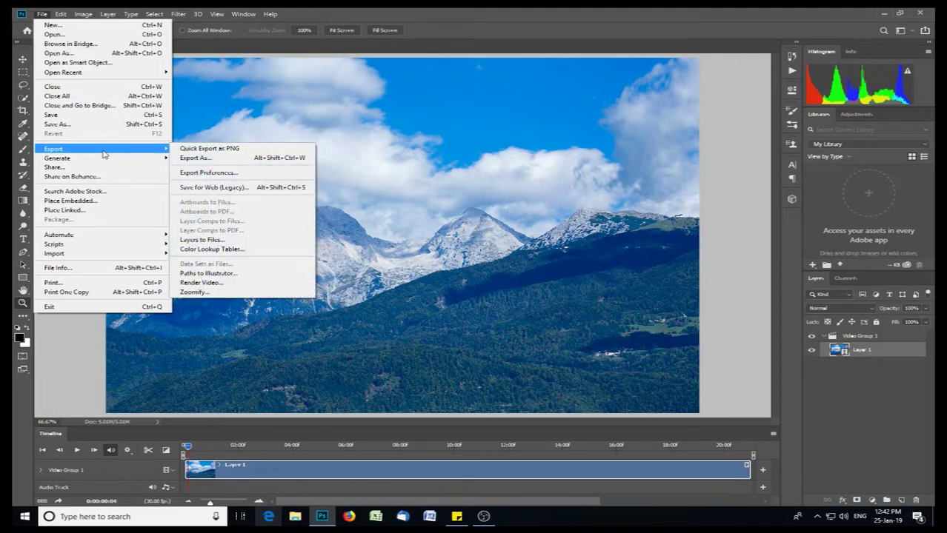
left_click(223, 287)
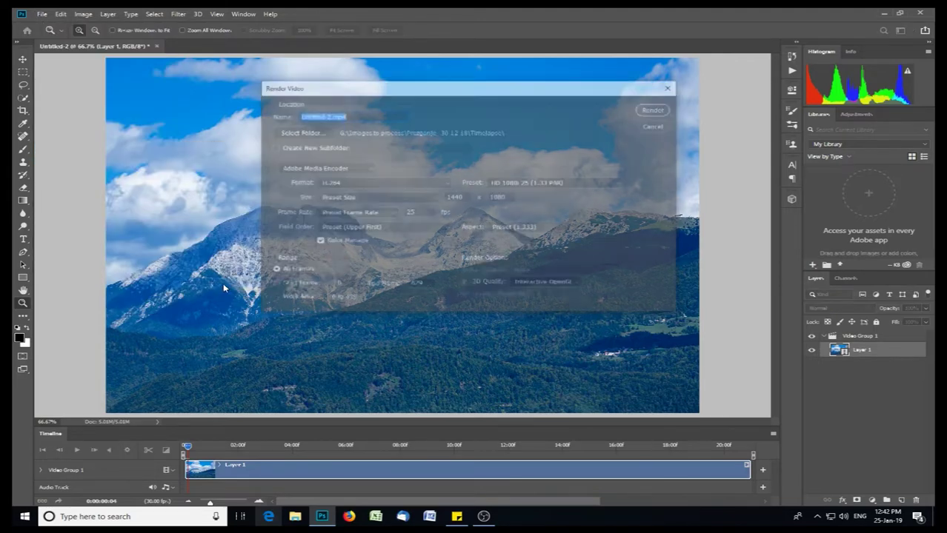
left_click(315, 117)
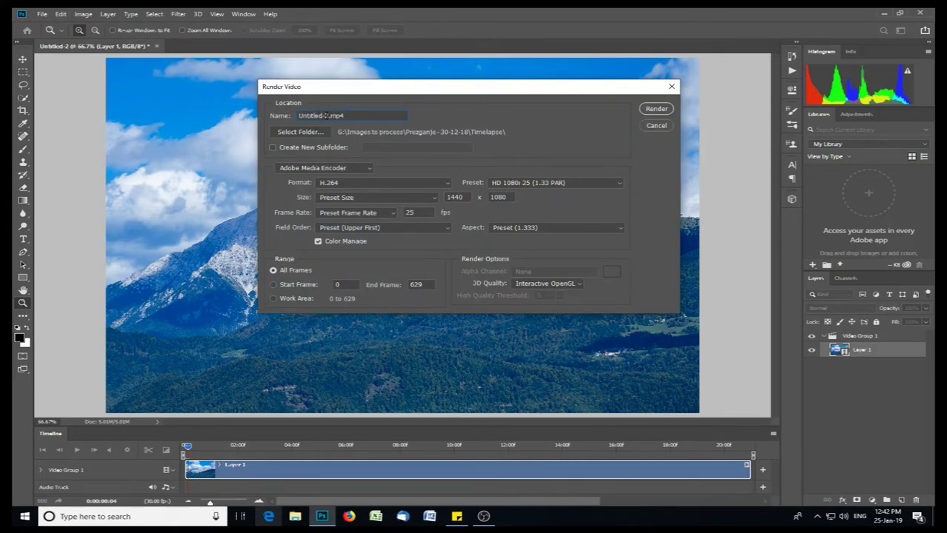
left_click_drag(323, 115, 285, 115)
key("Delete")
type("Kamnik Alps")
Set the render folder to Images to process > Brnik Landscapes - 24-9-18 > Timelapse.
left_click(300, 132)
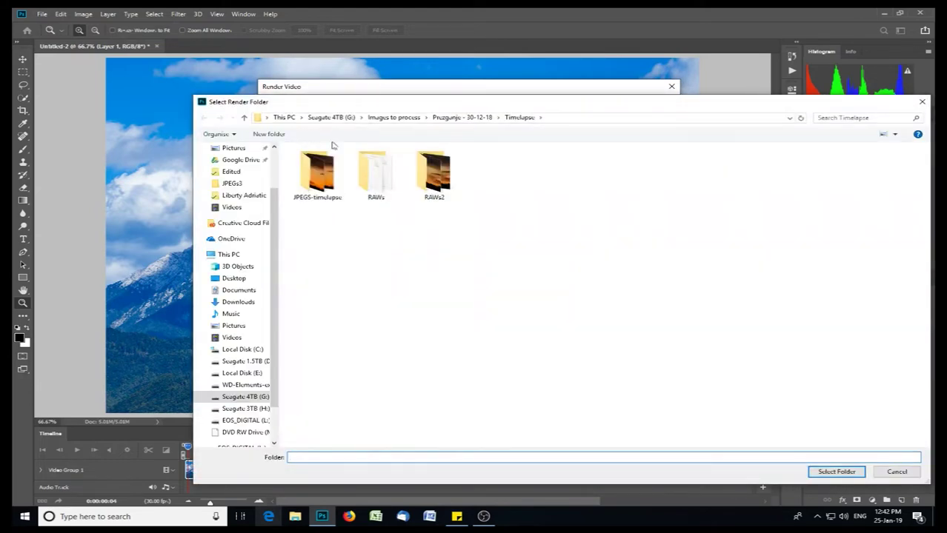
left_click(387, 120)
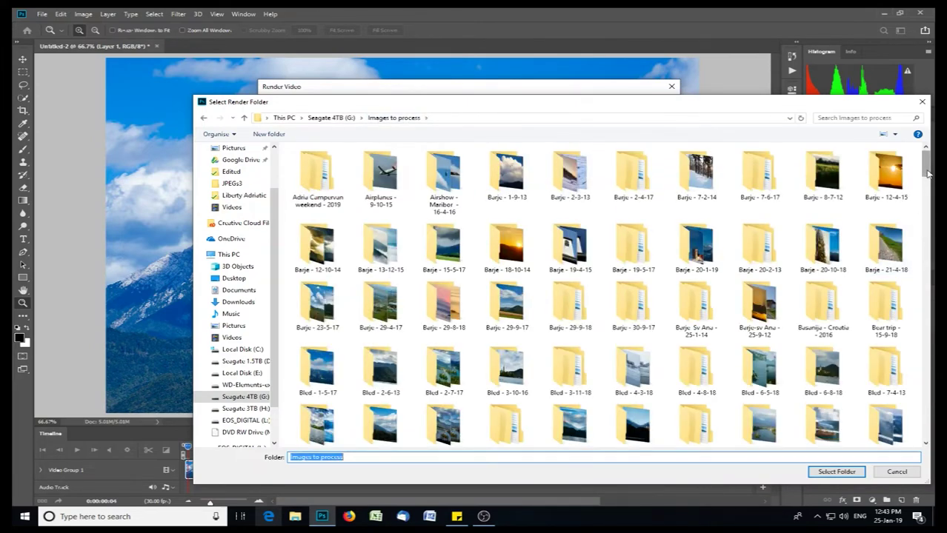
scroll(925, 185, "down", 3)
left_click_drag(925, 189, 928, 230)
double_click(637, 315)
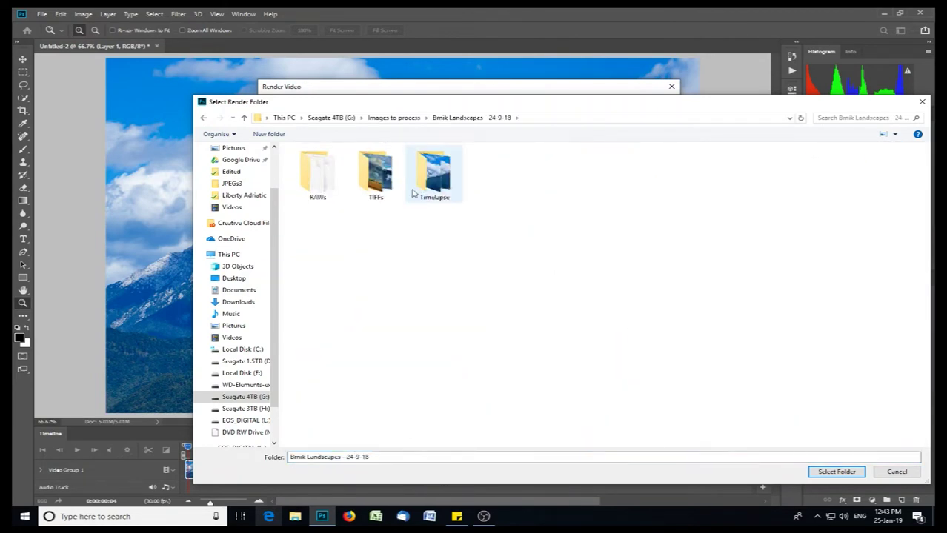
double_click(413, 193)
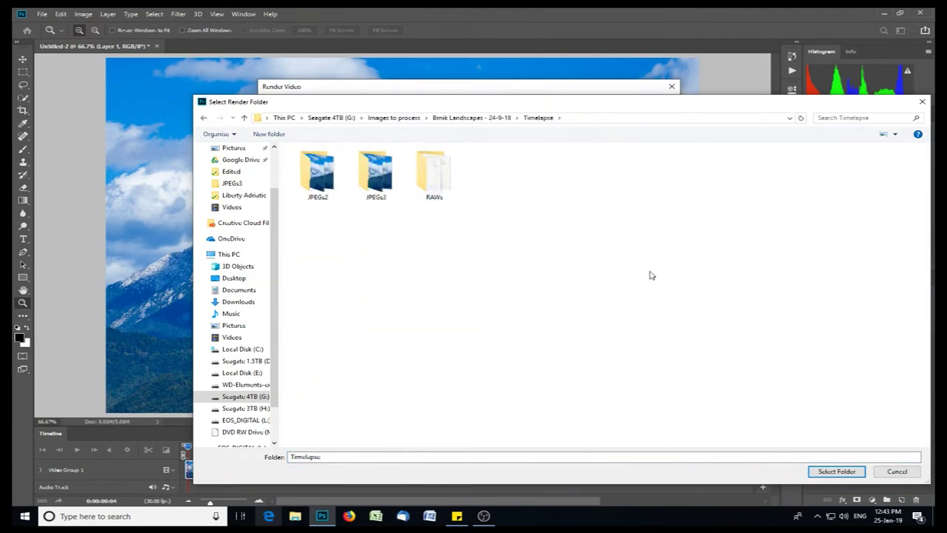
left_click(838, 473)
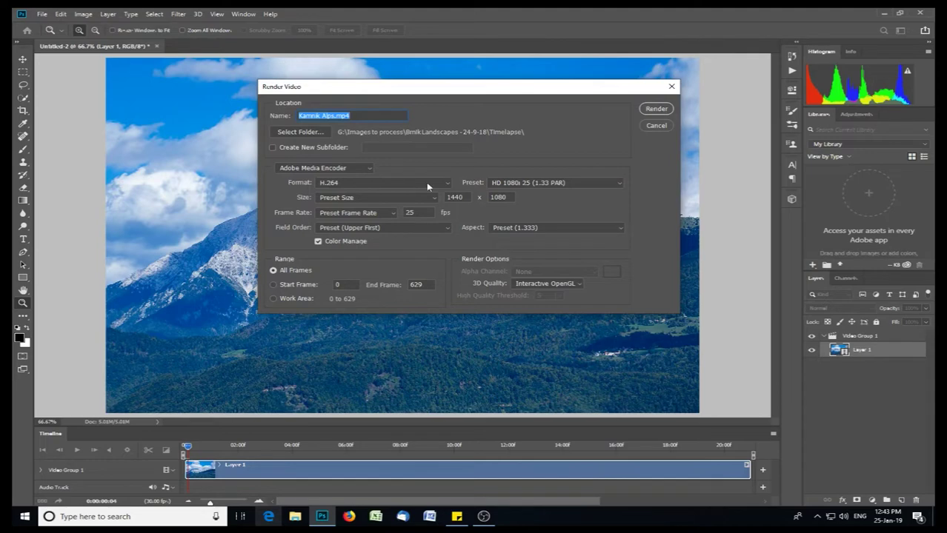
left_click(384, 186)
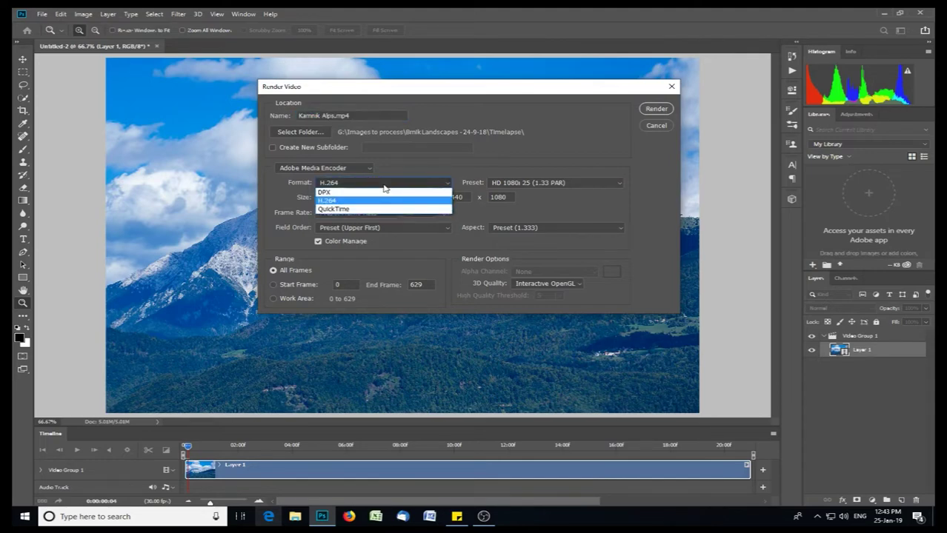
left_click(383, 187)
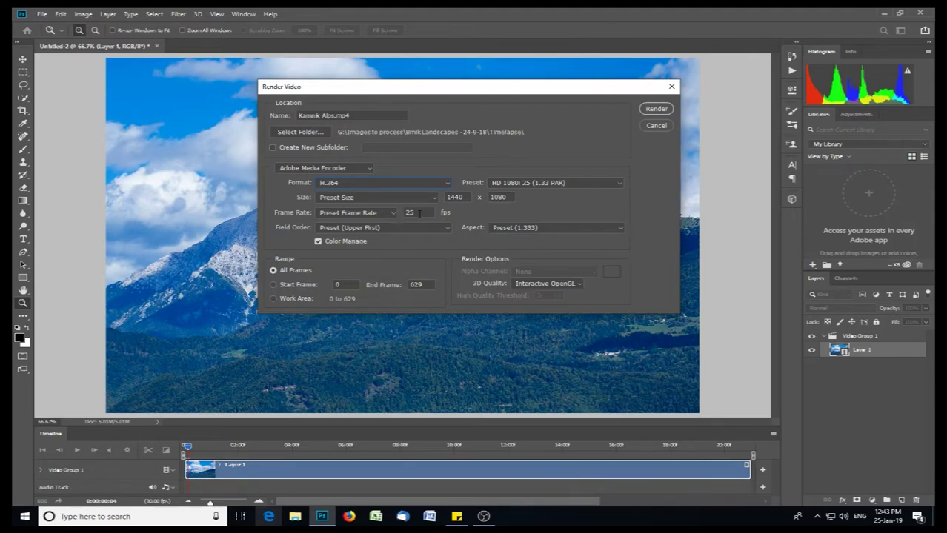
left_click(394, 214)
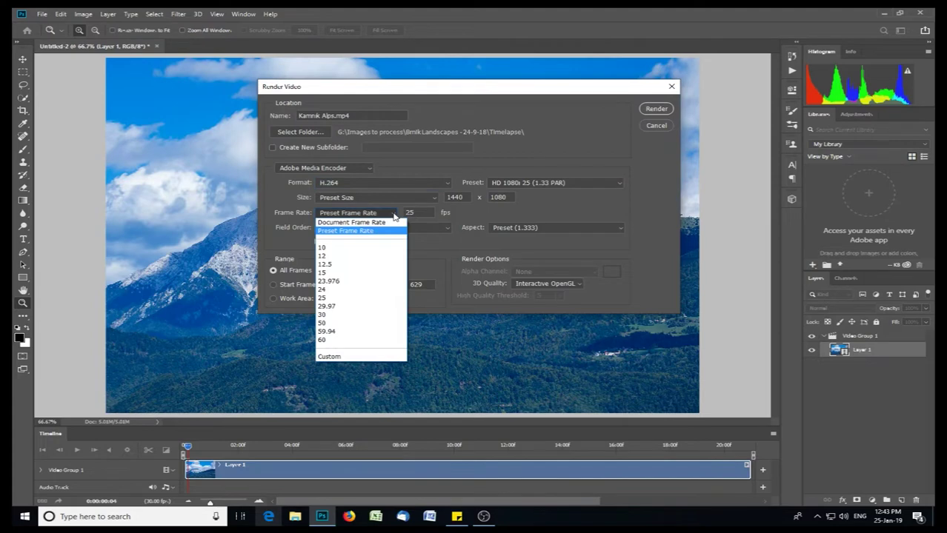
left_click(336, 316)
left_click(394, 213)
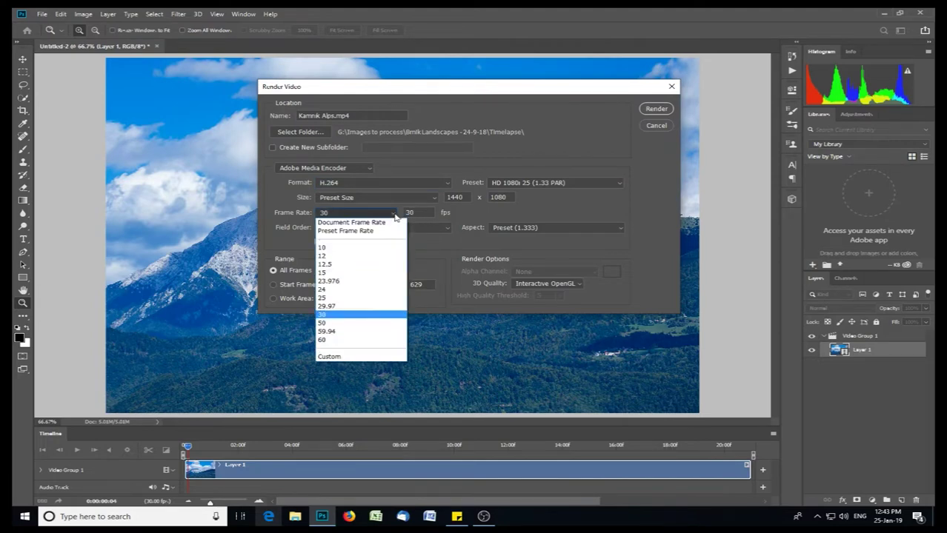
left_click(395, 215)
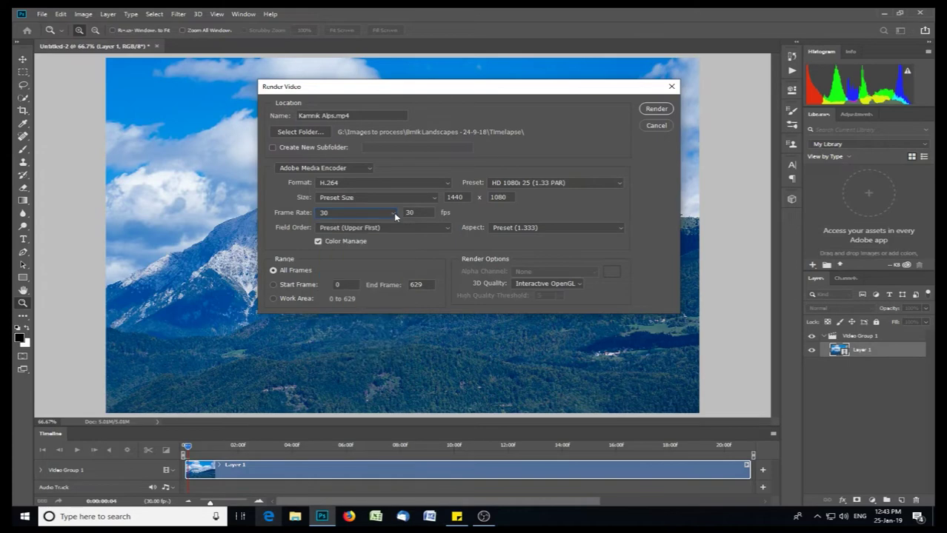
left_click(618, 185)
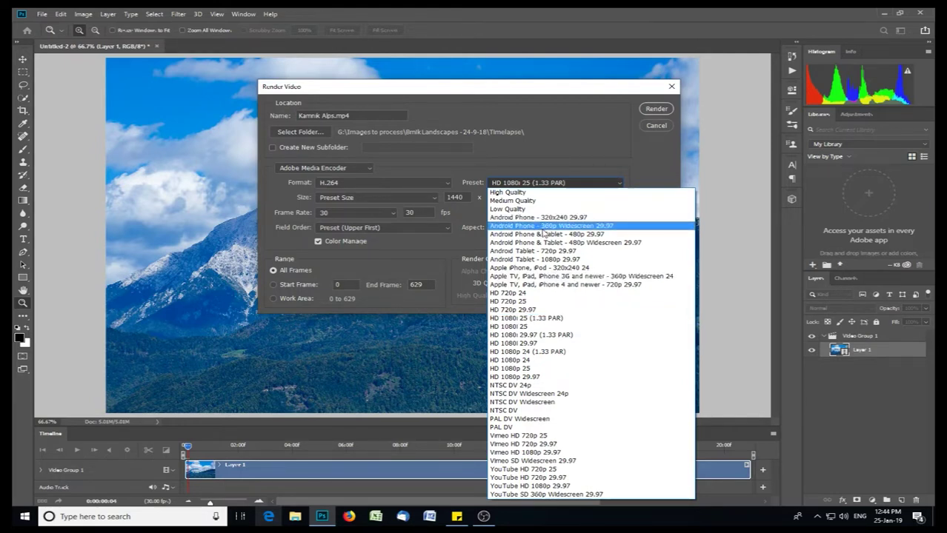
left_click(561, 164)
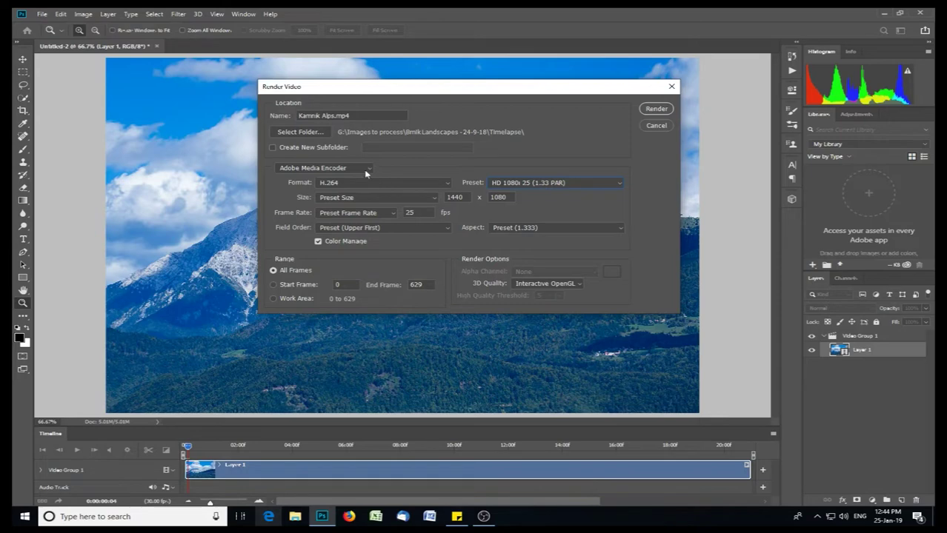
left_click(656, 109)
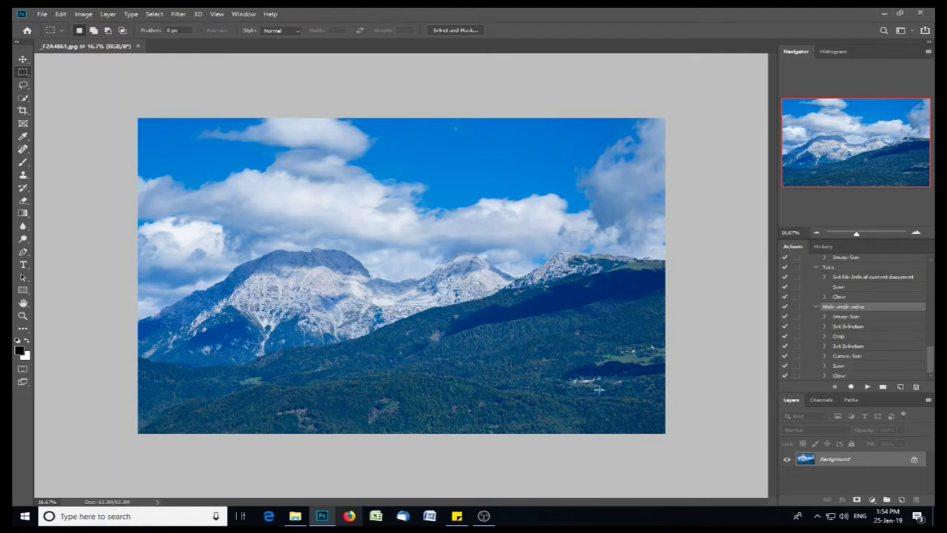
Resize the photo to 1940 px wide and view it at 66.7%.
left_click(82, 14)
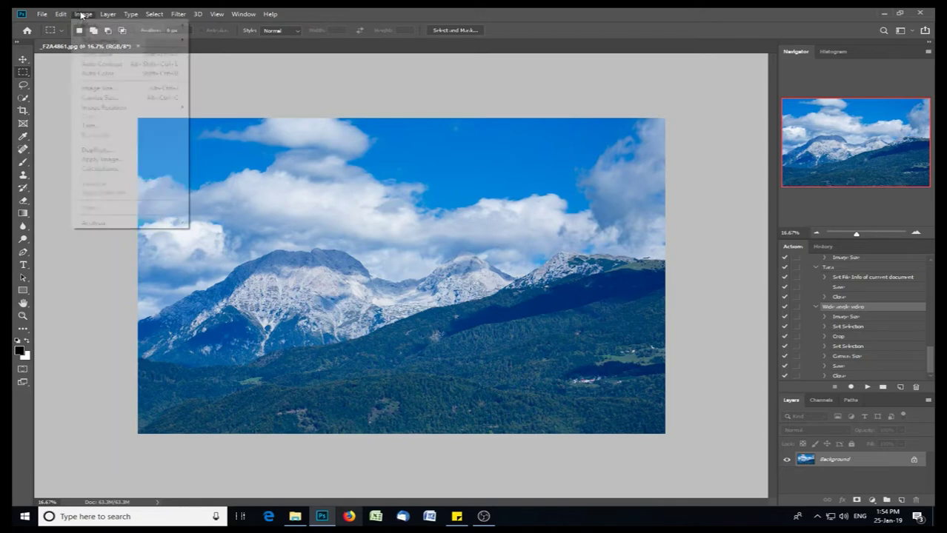
left_click(99, 88)
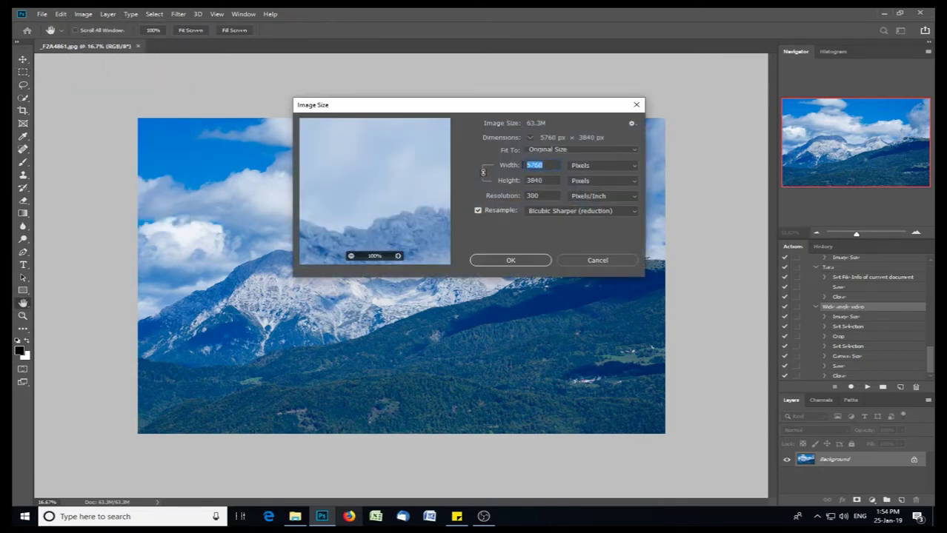
type("1940")
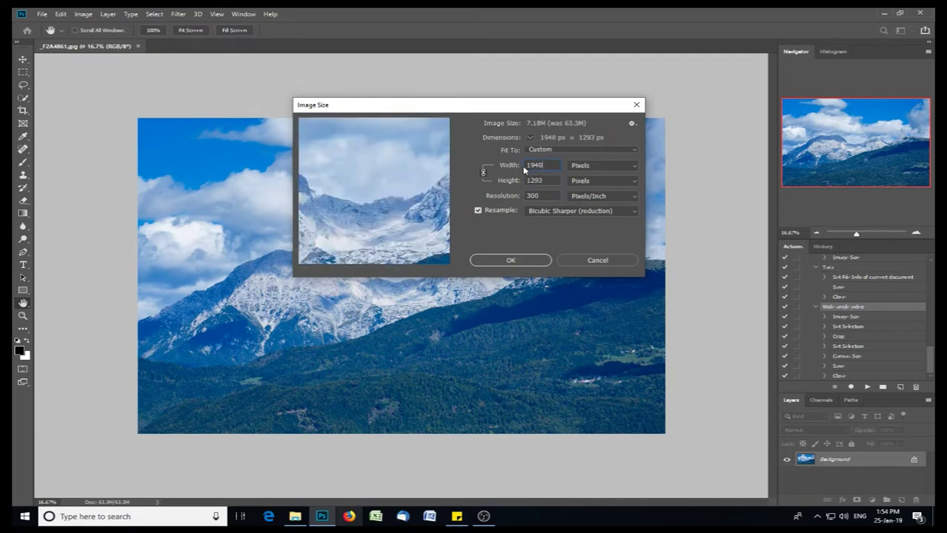
left_click(527, 262)
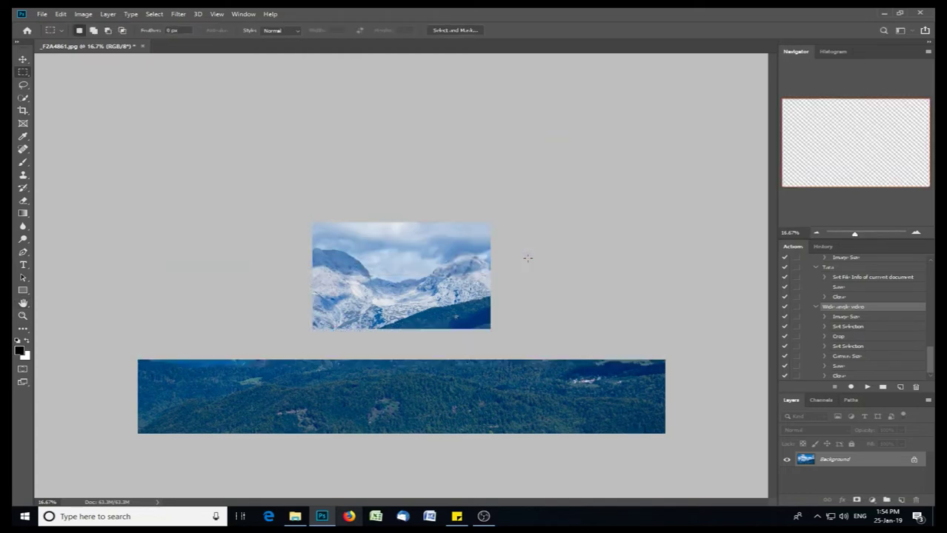
left_click(22, 316)
right_click(369, 239)
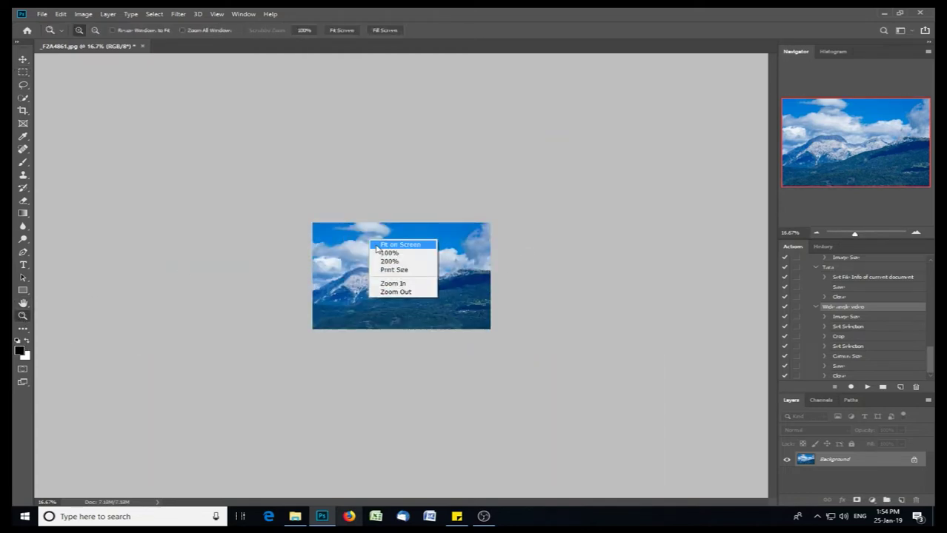
left_click(393, 247)
right_click(377, 247)
left_click(406, 299)
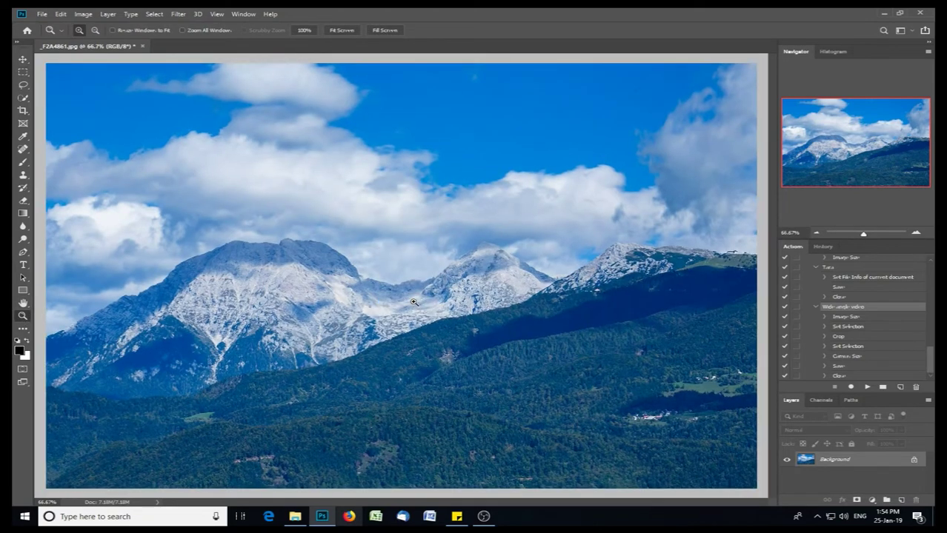
Trim the canvas to 1940 × 1080 pixels with a top-centre anchor, accepting the clip.
left_click(83, 14)
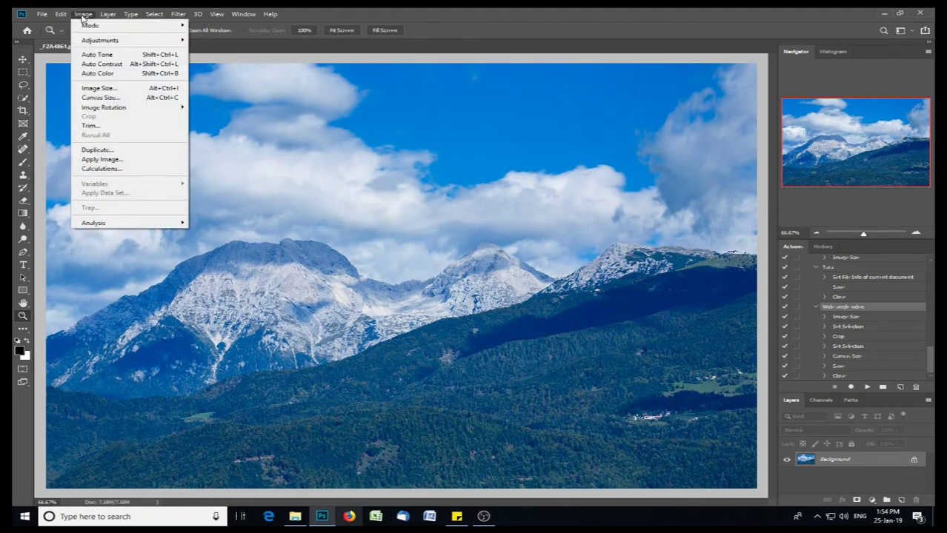
left_click(104, 97)
left_click(505, 171)
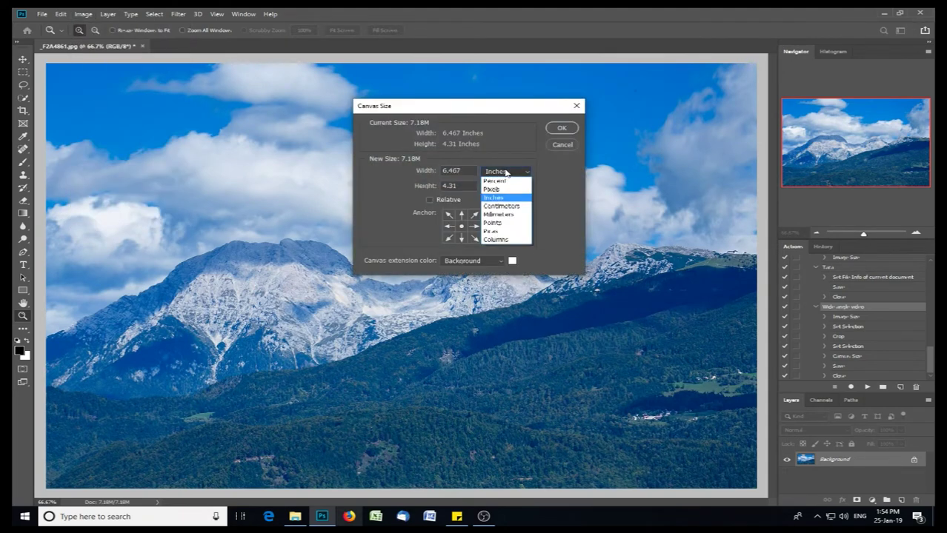
left_click(503, 190)
double_click(453, 186)
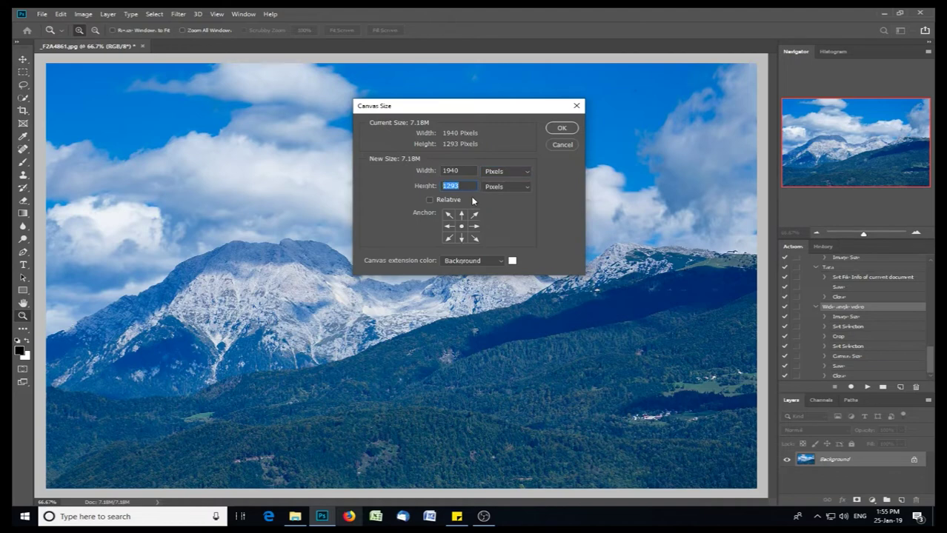
type("1080")
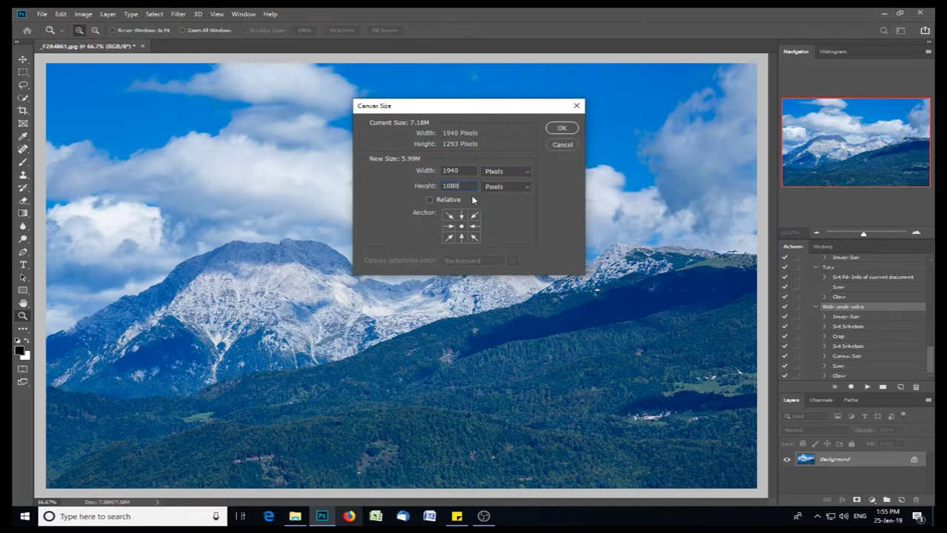
left_click(462, 215)
left_click(561, 129)
left_click(432, 254)
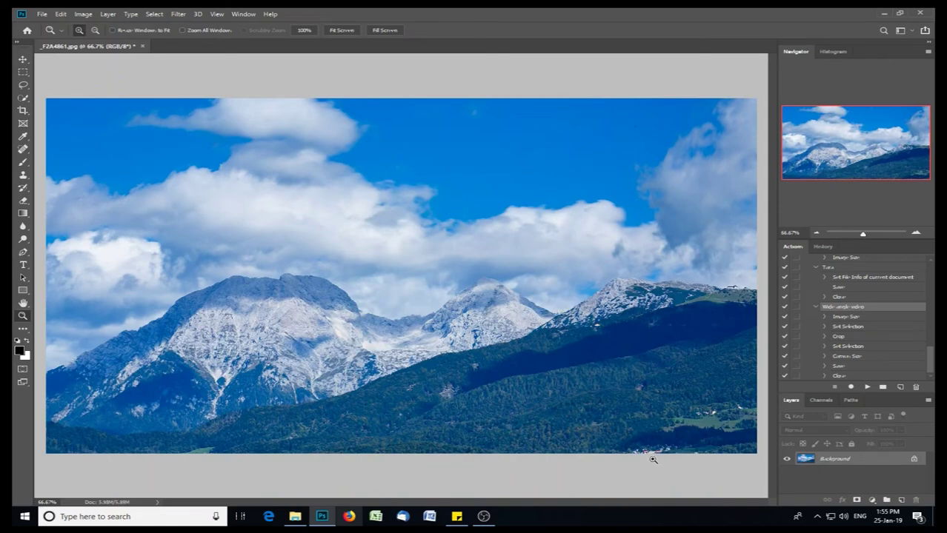
Undo the previous canvas change and crop the photo to a marquee selection covering most of it.
left_click(61, 14)
left_click(74, 25)
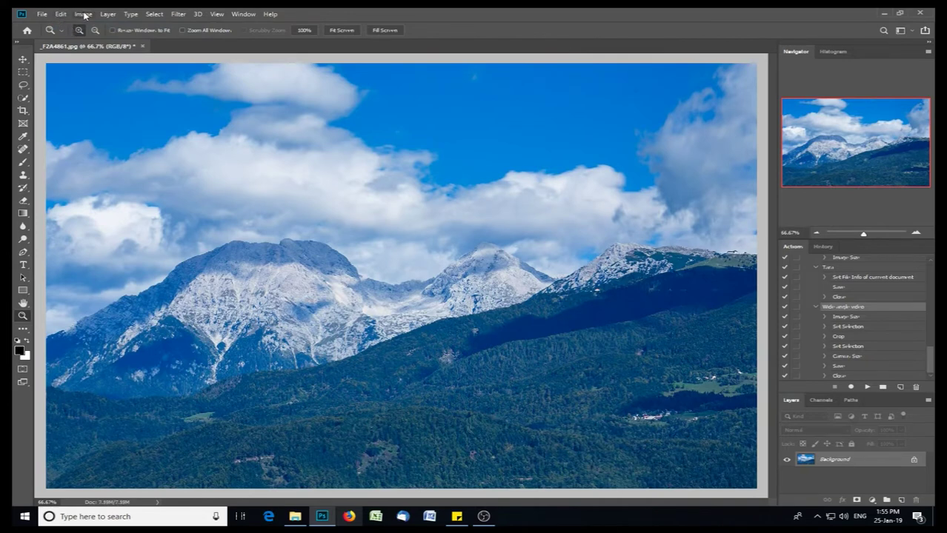
left_click(23, 72)
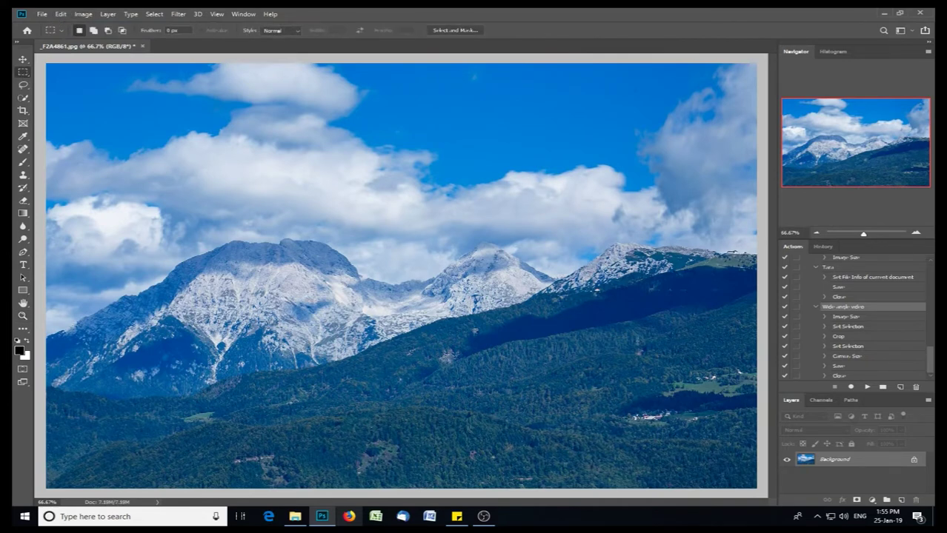
left_click_drag(761, 438, 45, 61)
left_click(83, 14)
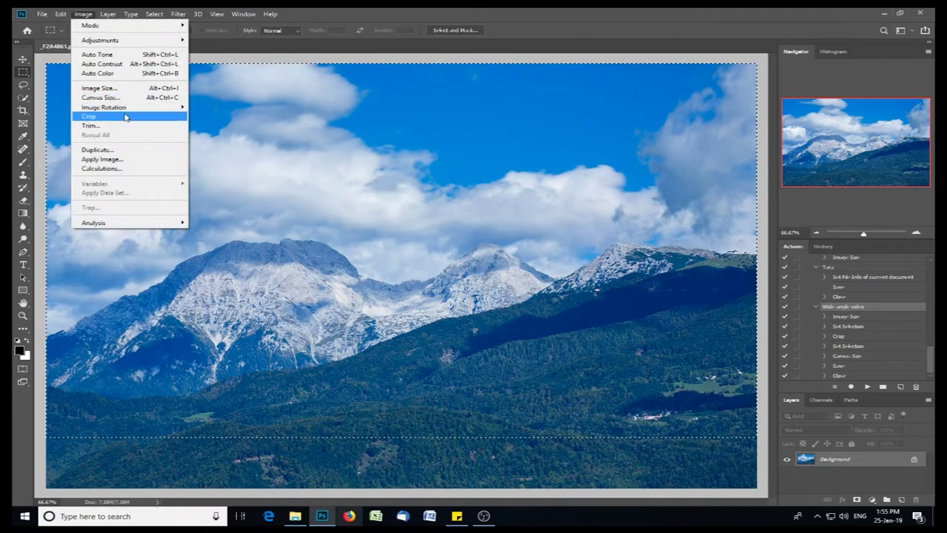
left_click(128, 117)
key("ctrl+d")
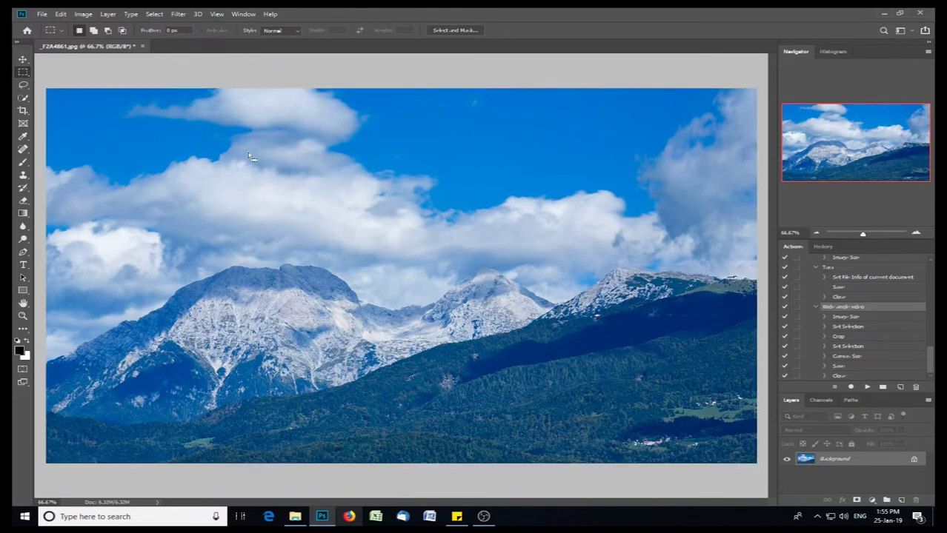
Set the canvas to 1940×1080 pixels with a bottom-middle anchor, accepting the clipping.
left_click(83, 14)
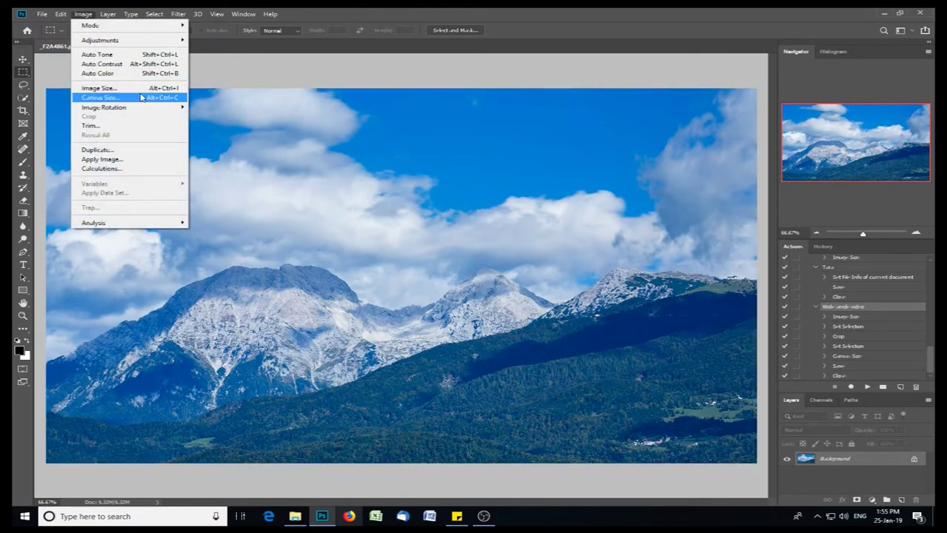
left_click(119, 98)
left_click(506, 171)
left_click(495, 180)
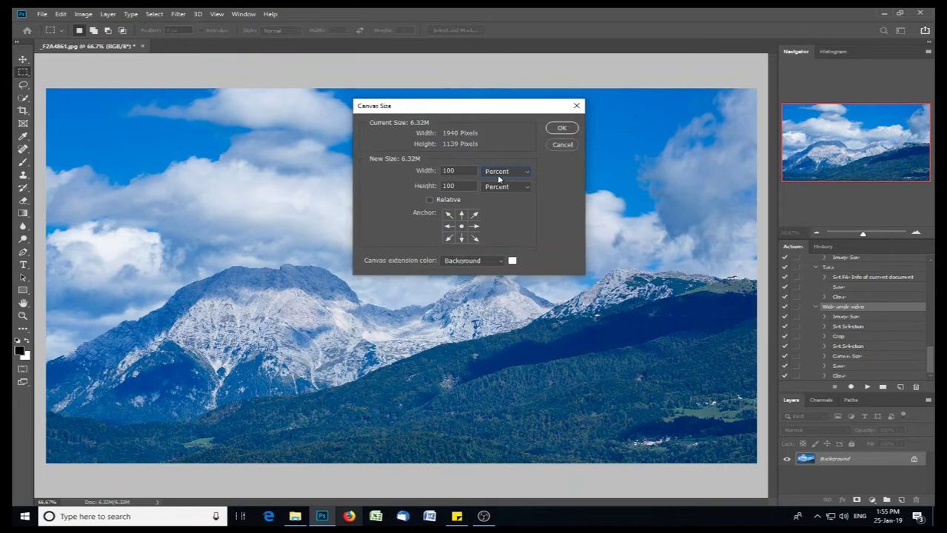
left_click(504, 171)
left_click(495, 189)
double_click(448, 186)
type("1080")
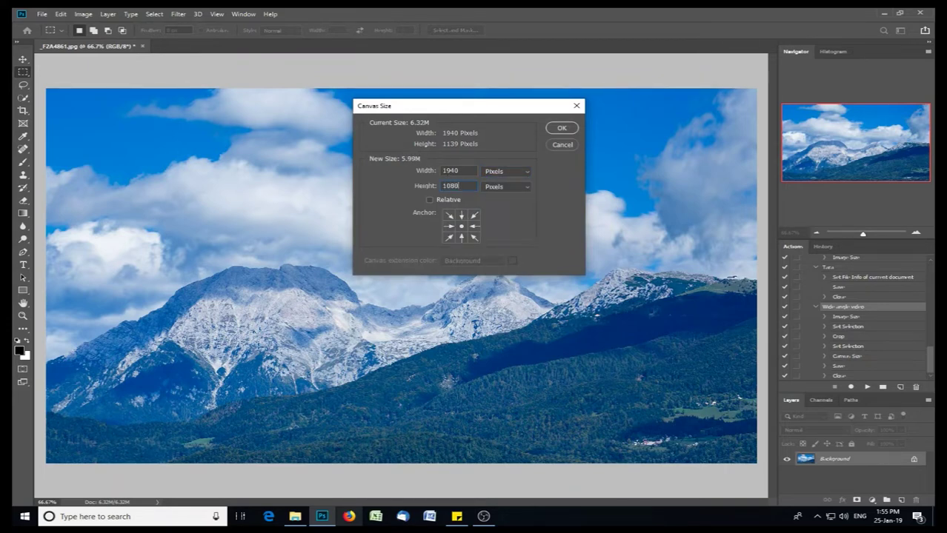
left_click(461, 216)
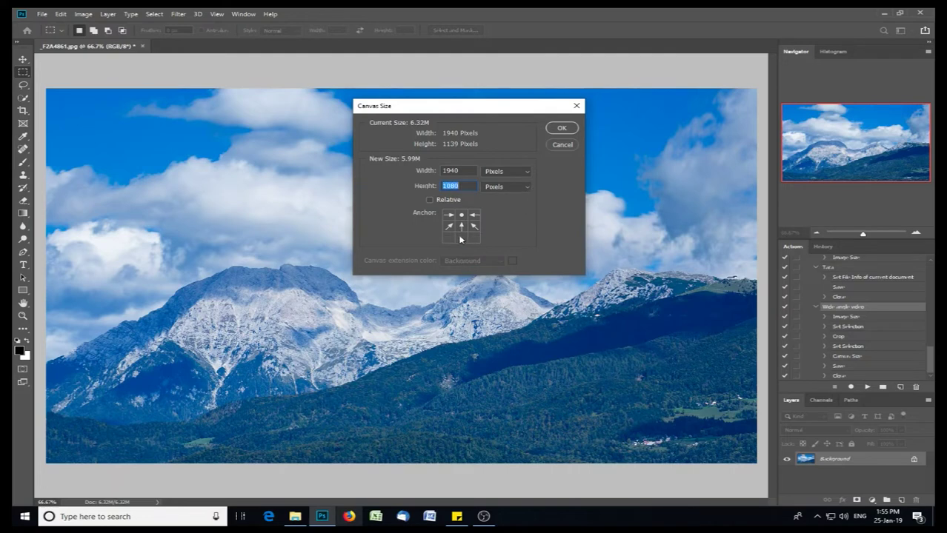
left_click(461, 238)
left_click(557, 130)
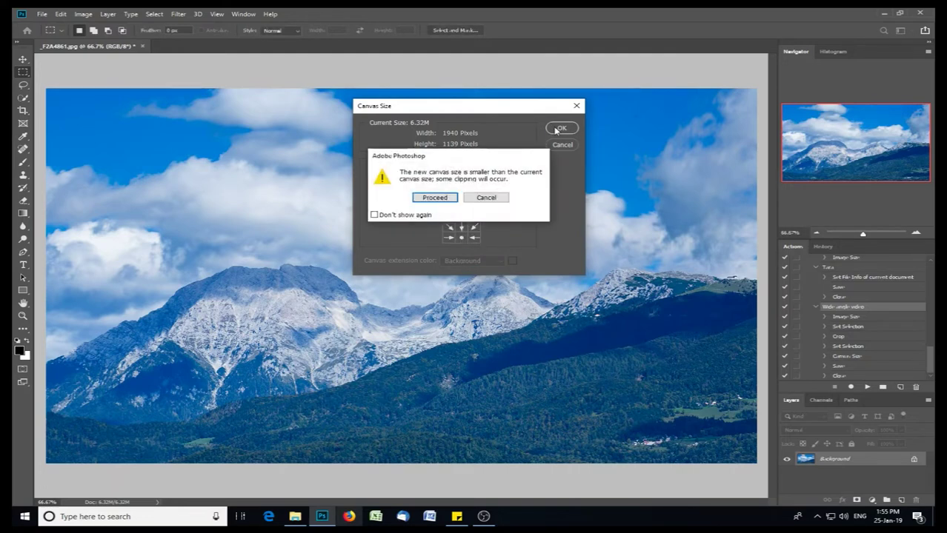
left_click(448, 198)
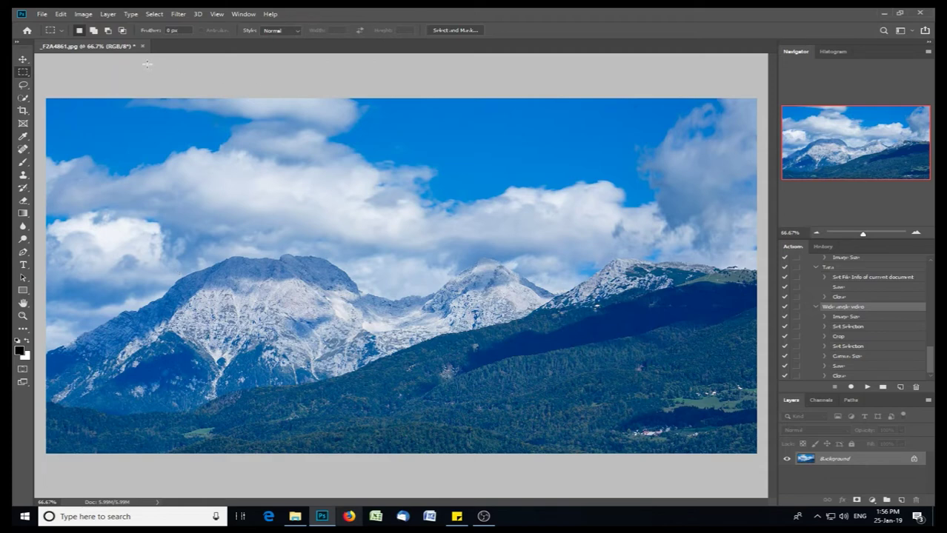
Revert _F2A4861.jpg to its last saved, full-size version with F12.
key("F12")
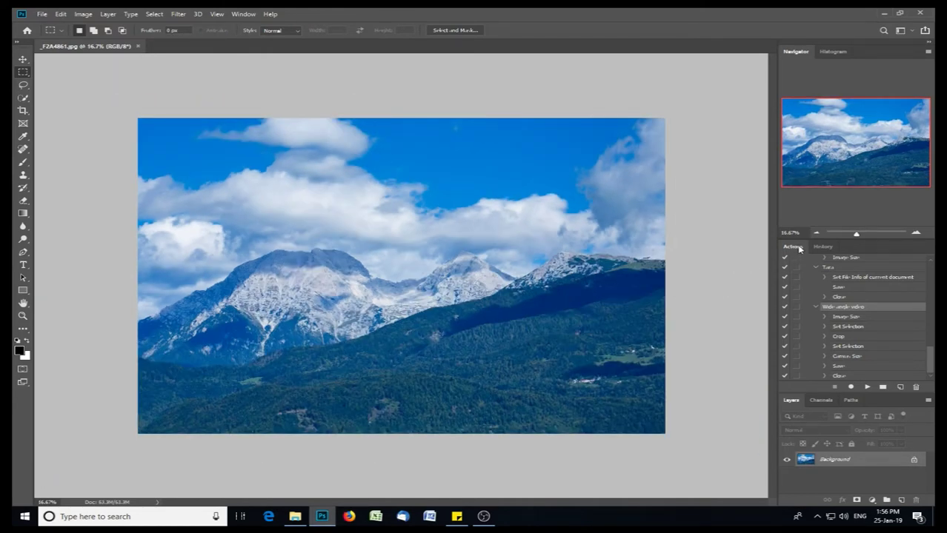
Delete all recorded steps of the old Wide angle video action, then the action itself.
left_click(240, 14)
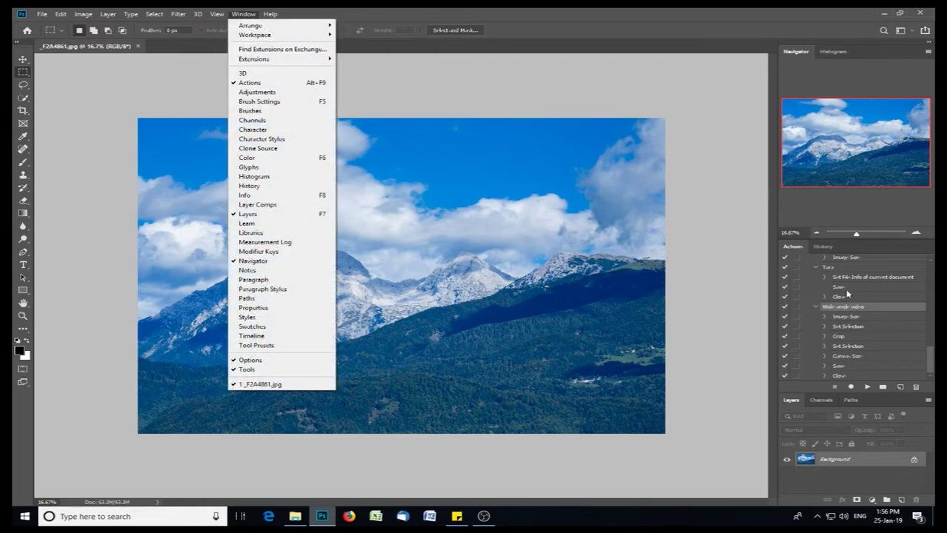
left_click(710, 236)
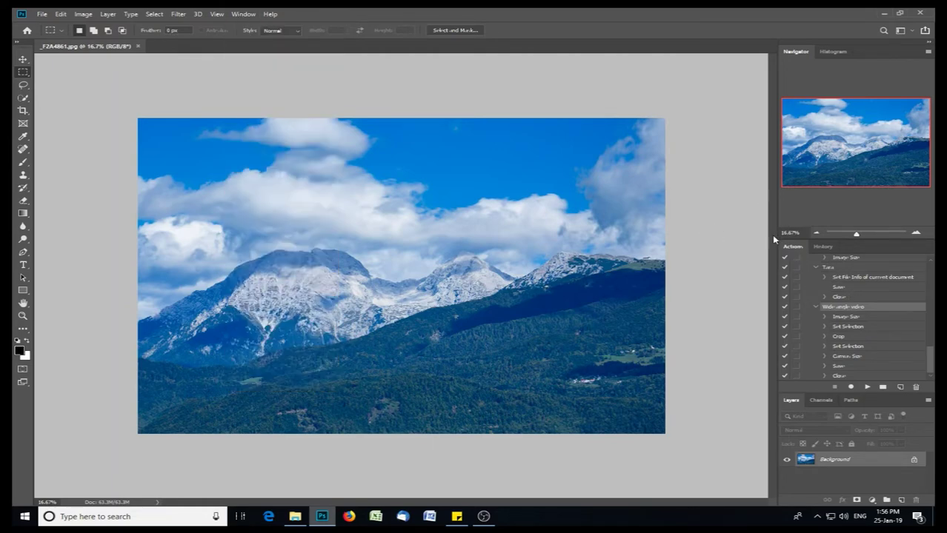
left_click(845, 319)
left_click(847, 376, "shift")
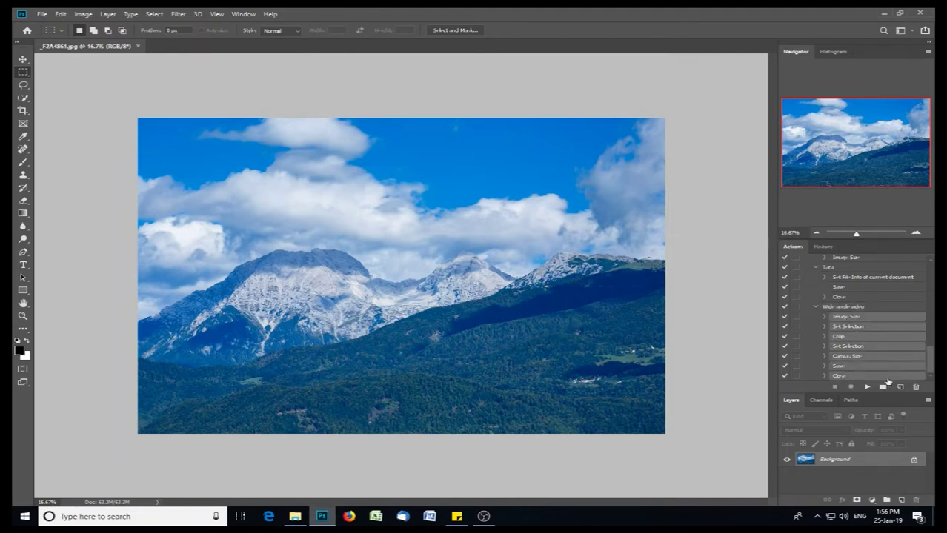
left_click(916, 387)
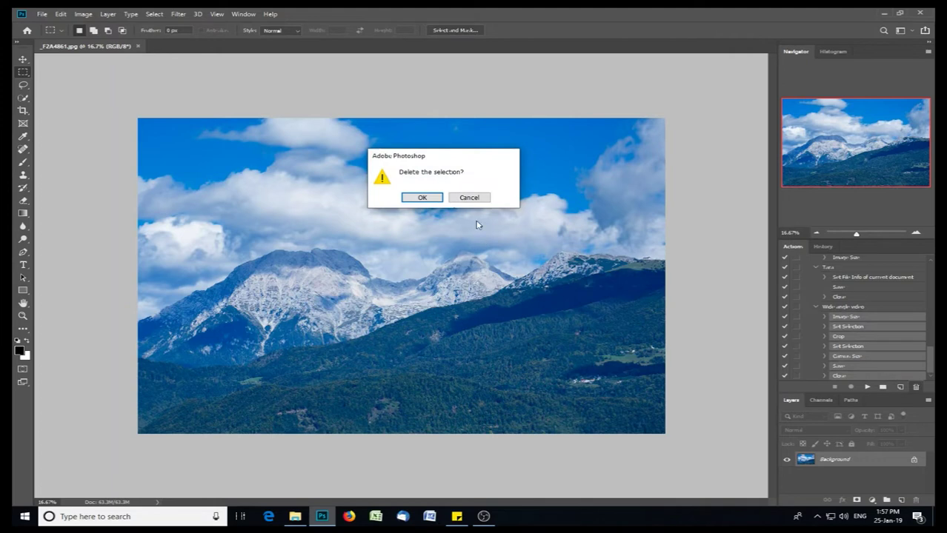
left_click(422, 196)
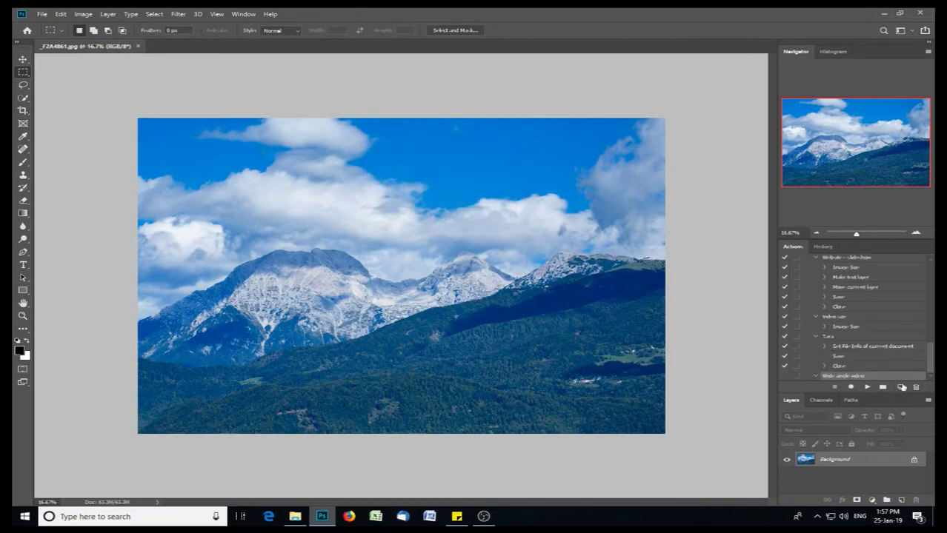
left_click(916, 386)
left_click(423, 196)
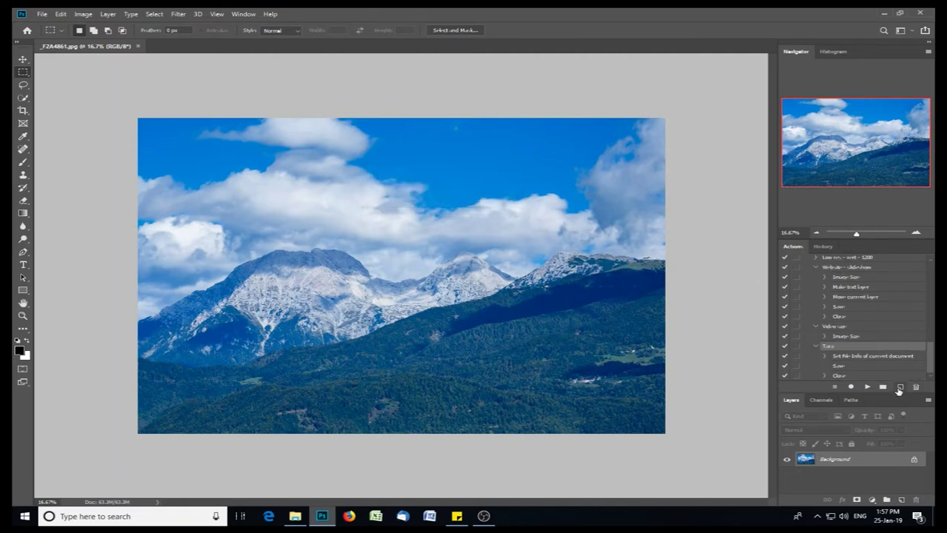
Start recording a new Wide angle video action and resize the image to 1940 px wide.
left_click(901, 386)
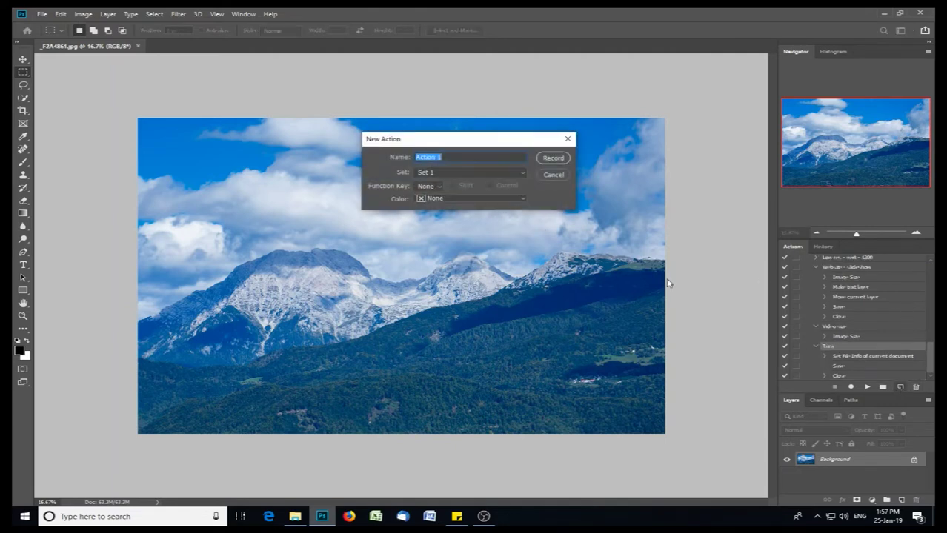
type("Wide angle video")
left_click(552, 158)
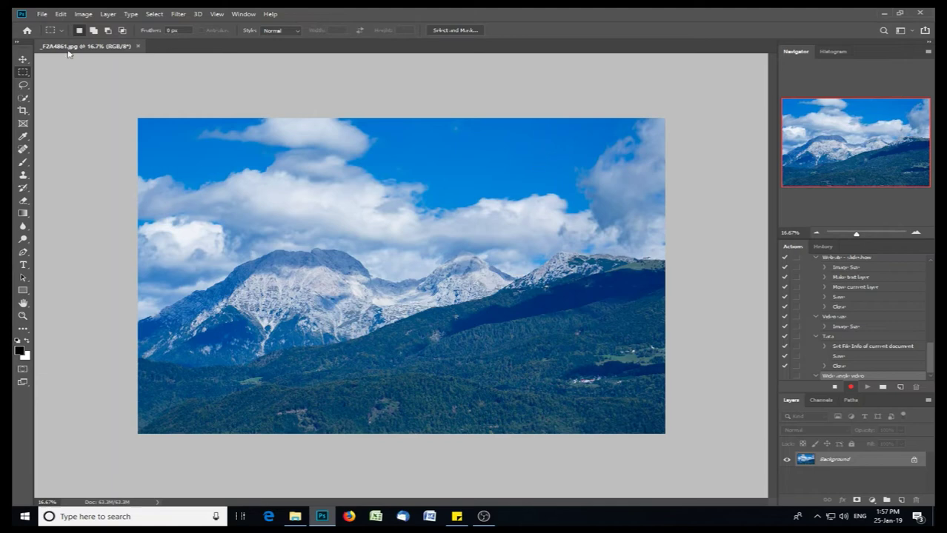
left_click(77, 15)
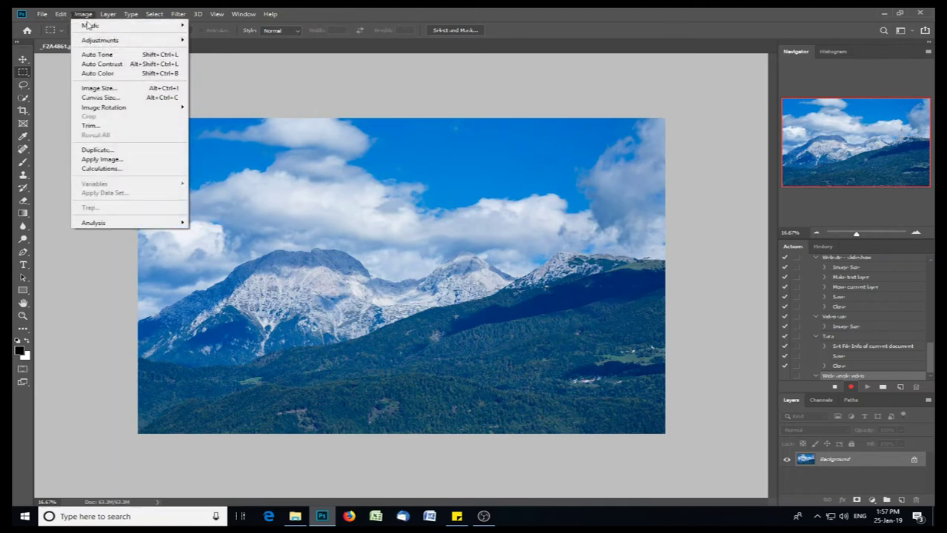
left_click(127, 92)
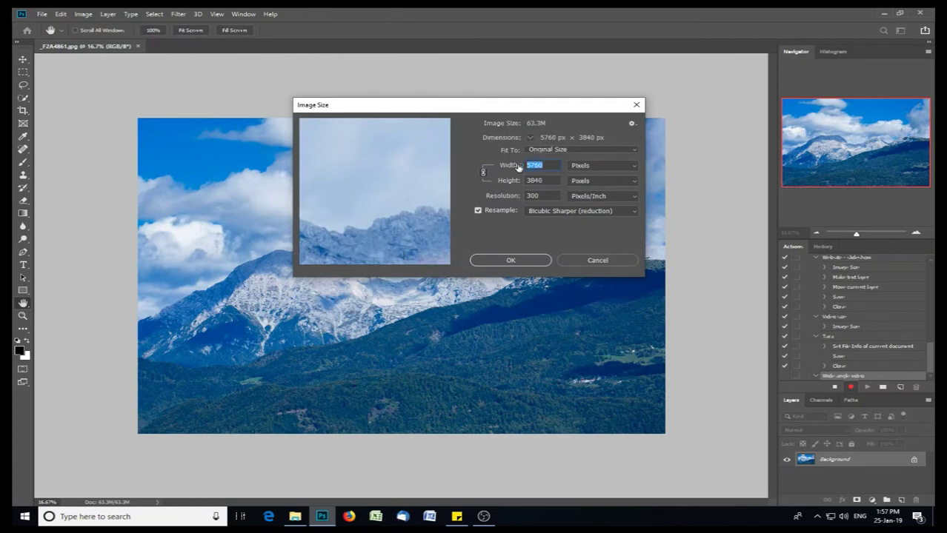
type("1940")
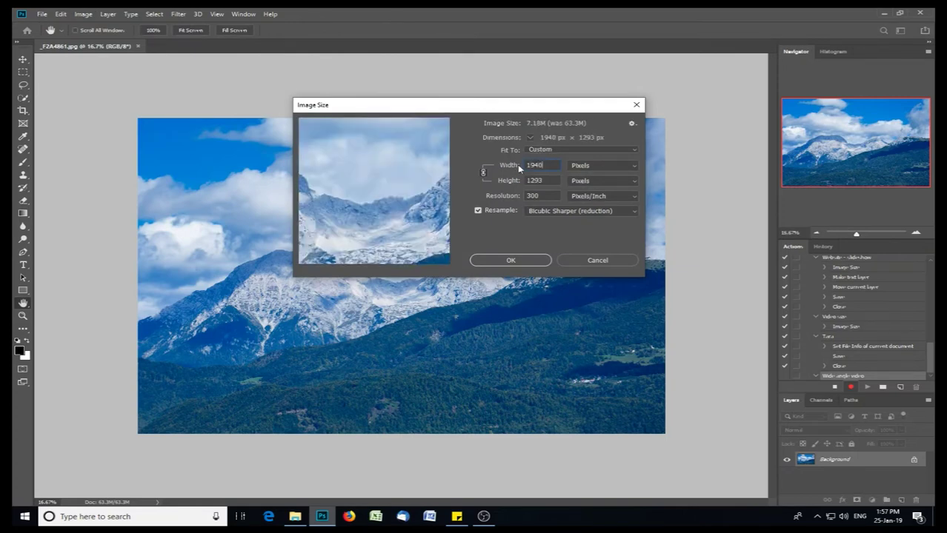
left_click(526, 264)
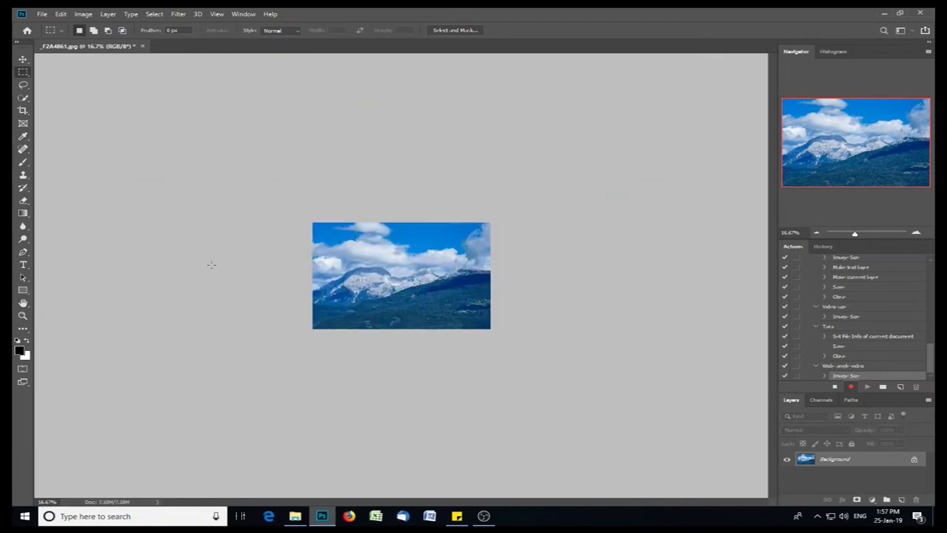
Fit the view, crop to a marquee selection leaving off a bottom strip, and deselect.
double_click(23, 316)
right_click(376, 236)
left_click(393, 243)
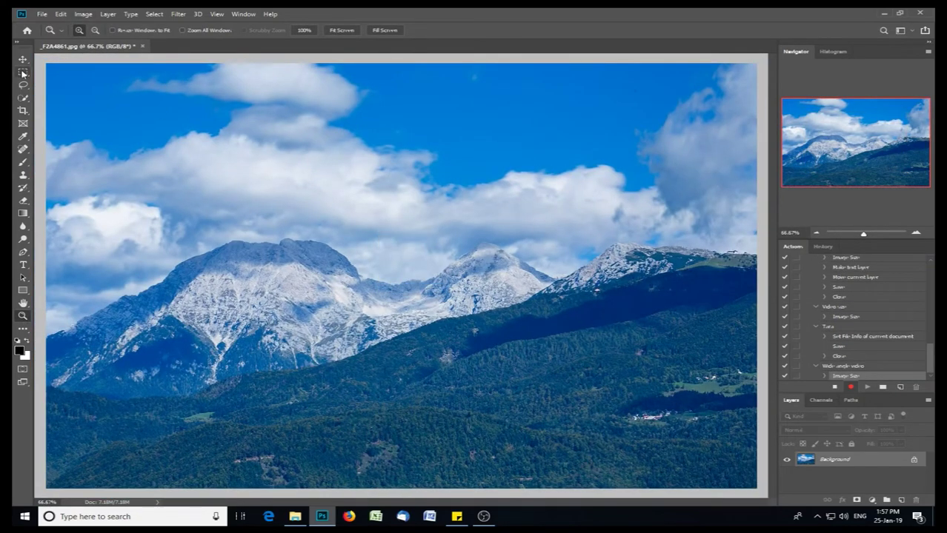
left_click(23, 72)
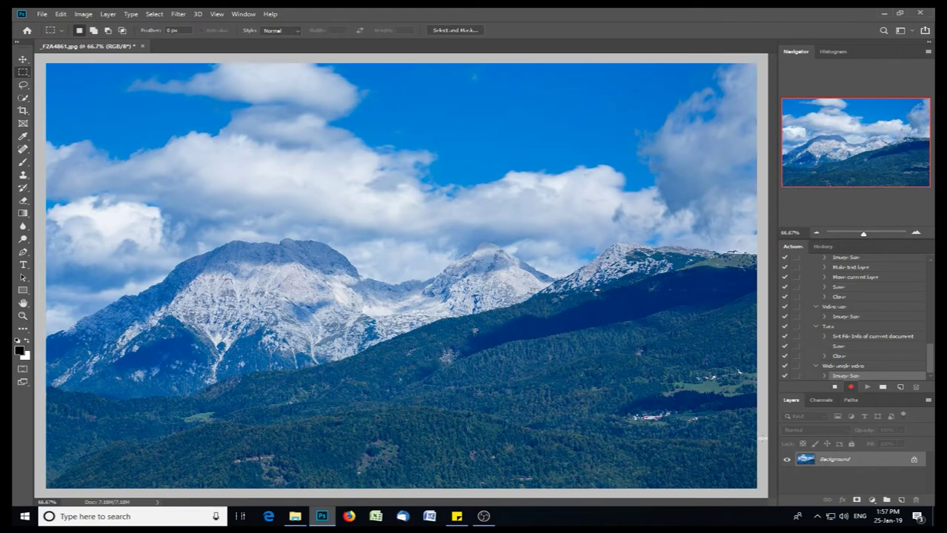
left_click_drag(762, 439, 17, 36)
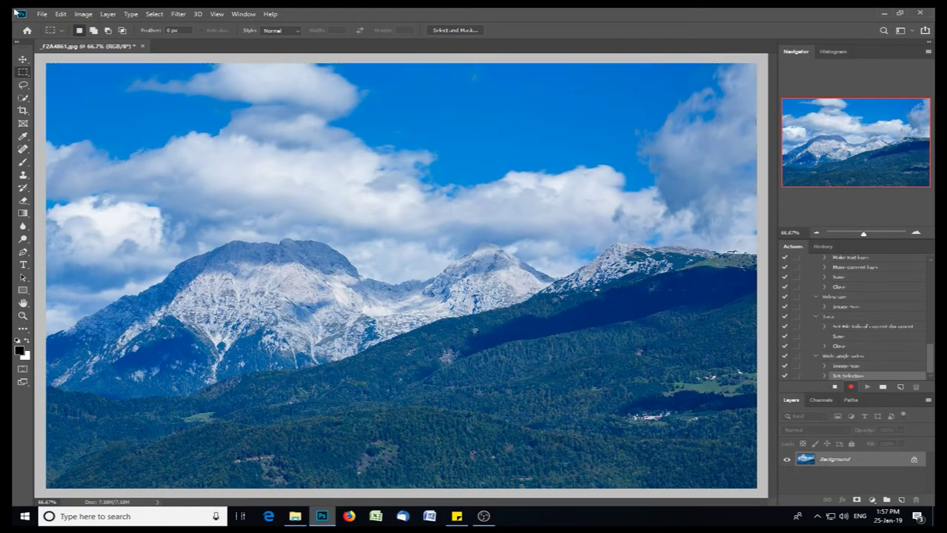
left_click(84, 14)
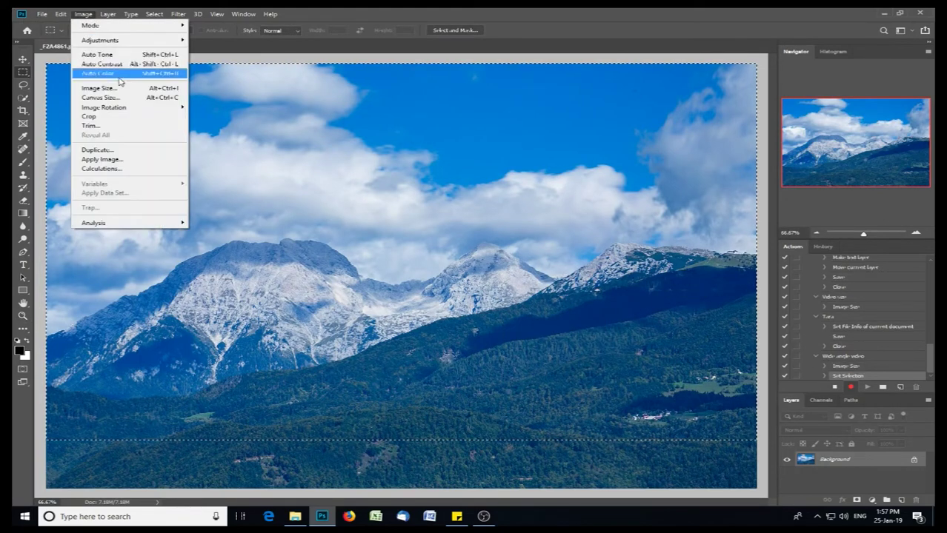
left_click(128, 119)
key("ctrl+d")
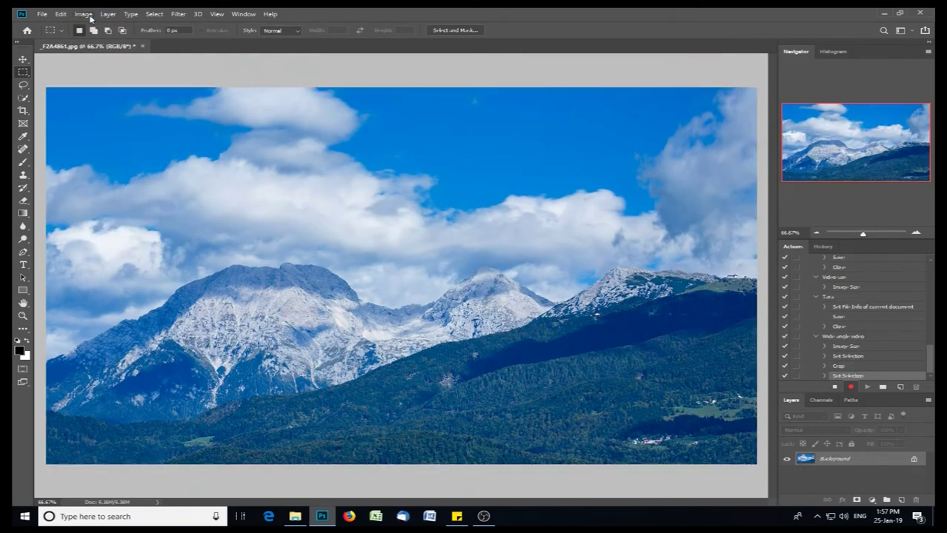
Set the canvas to 1940×1080 pixels anchored bottom middle, proceeding past the clipping warning.
left_click(84, 15)
left_click(104, 97)
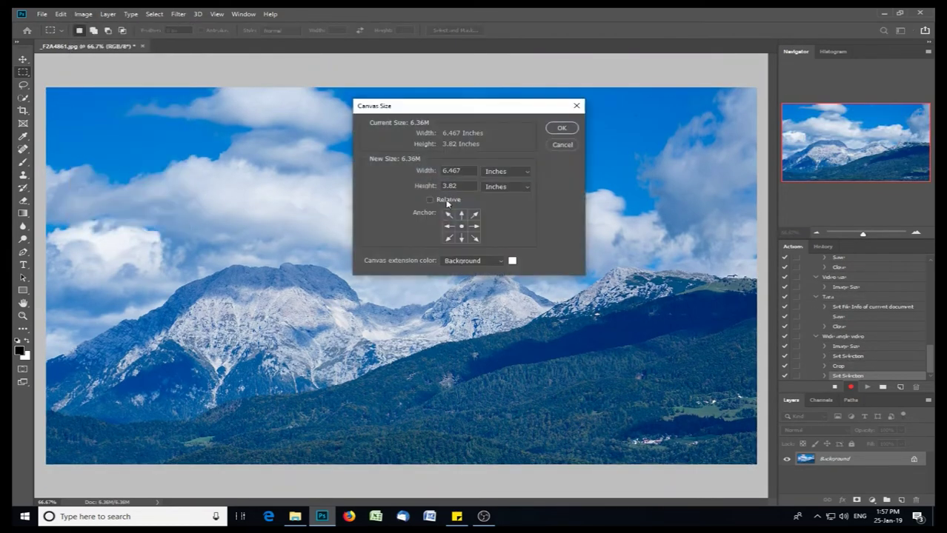
left_click(494, 172)
left_click(495, 182)
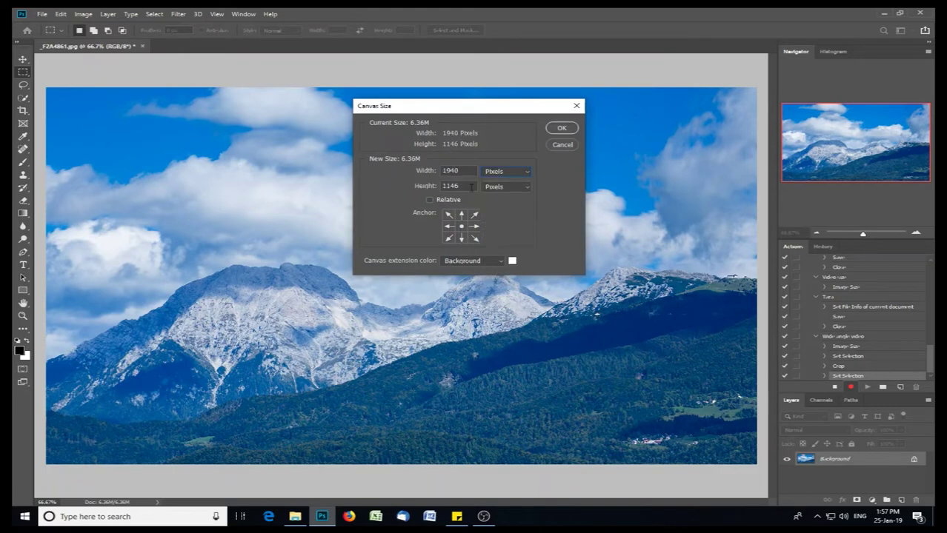
double_click(452, 186)
type("1080")
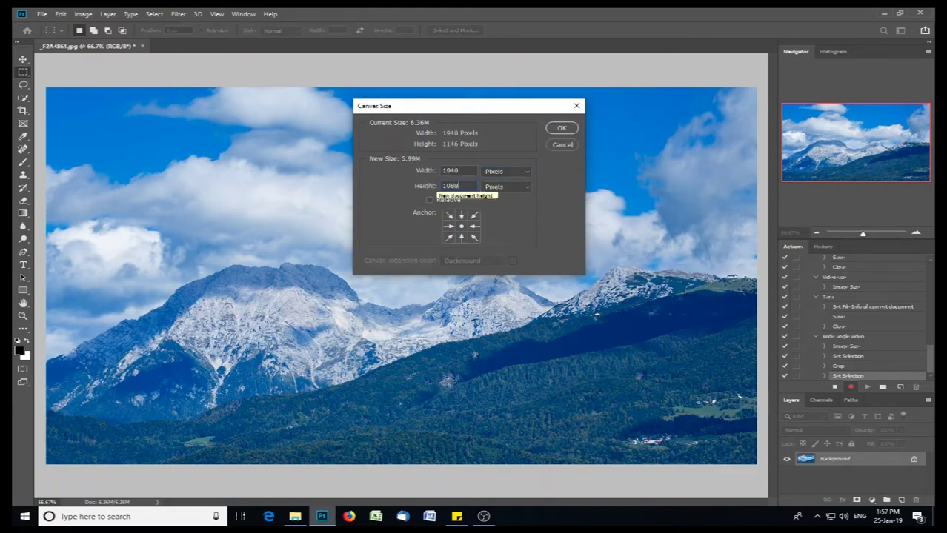
left_click(461, 215)
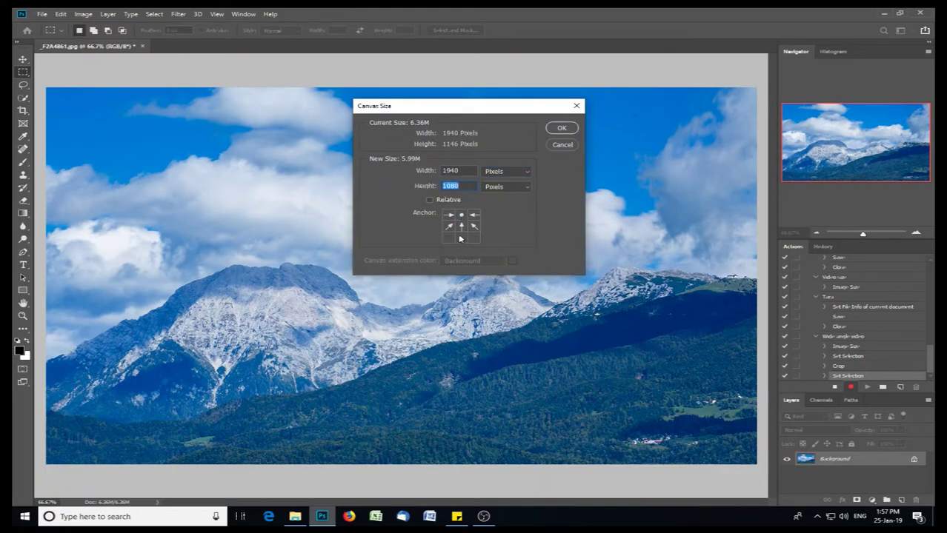
left_click(461, 237)
left_click(561, 129)
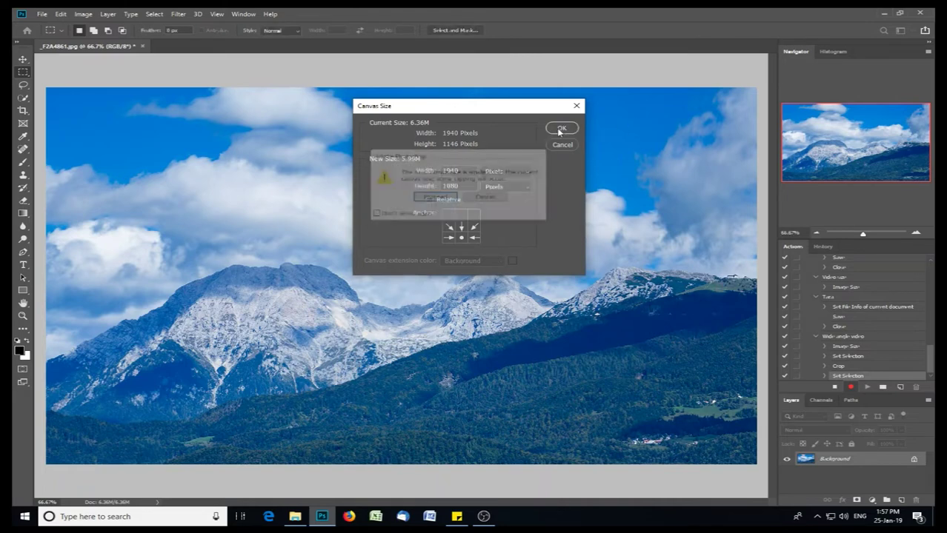
left_click(435, 198)
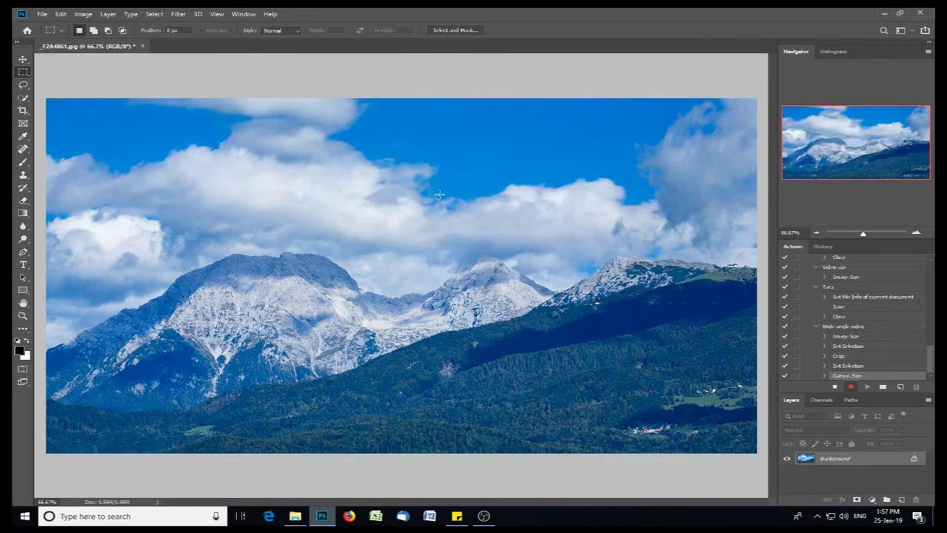
left_click(42, 13)
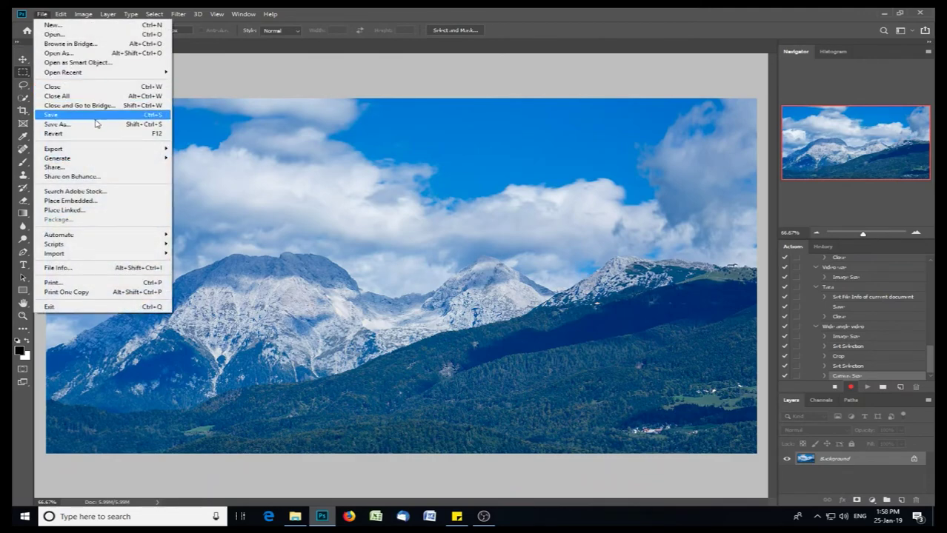
Save the photo as a maximum-quality JPEG in the Timelapse Wide angle folder.
left_click(95, 114)
left_click(362, 32)
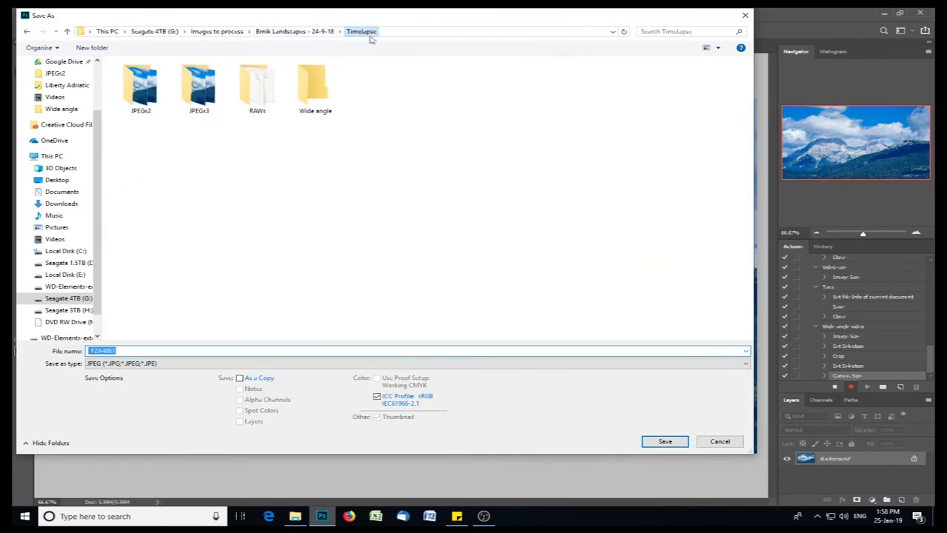
double_click(323, 94)
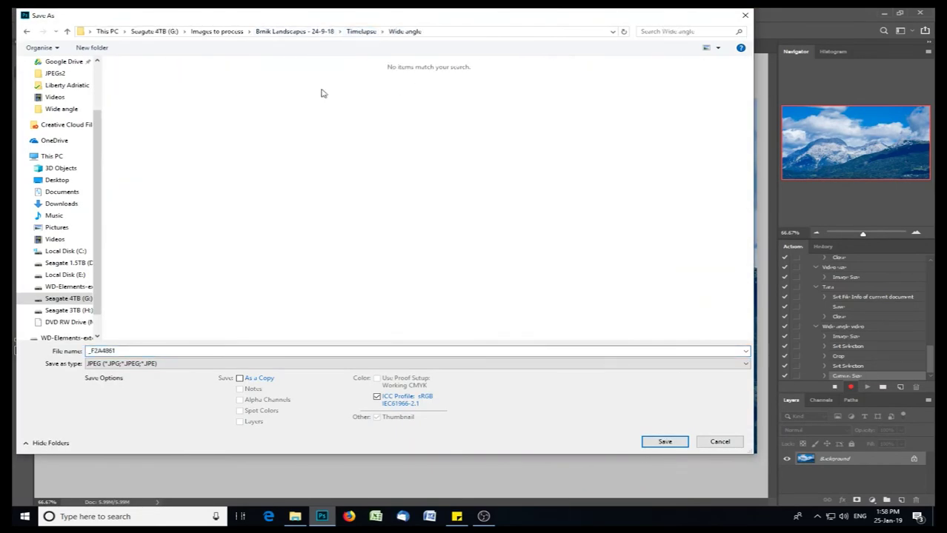
left_click(678, 443)
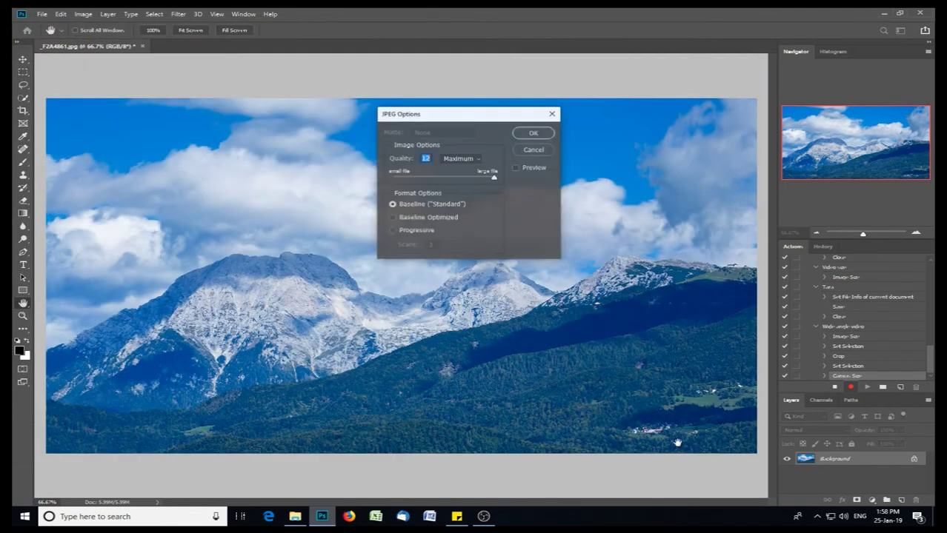
left_click(533, 134)
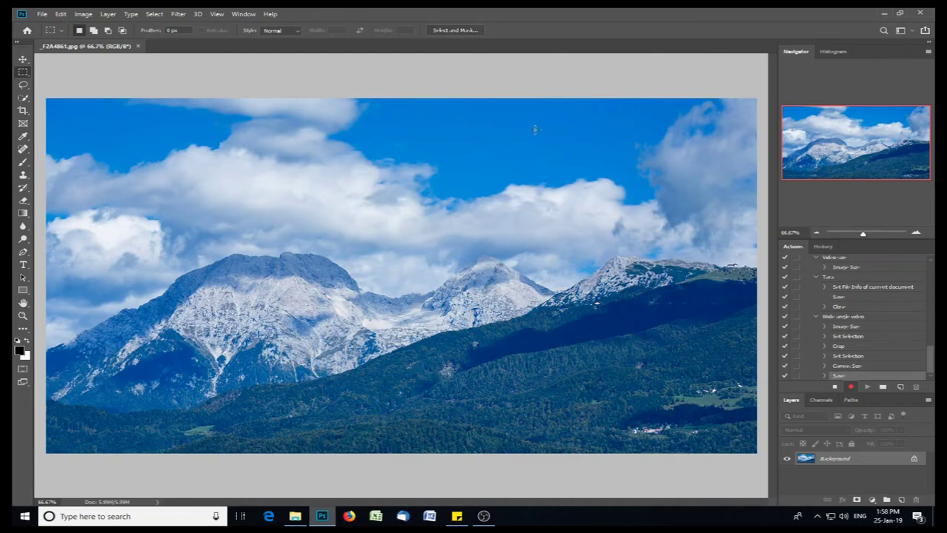
Close and reopen the photo, stop recording, delete the stray Open step, and close the image.
left_click(138, 46)
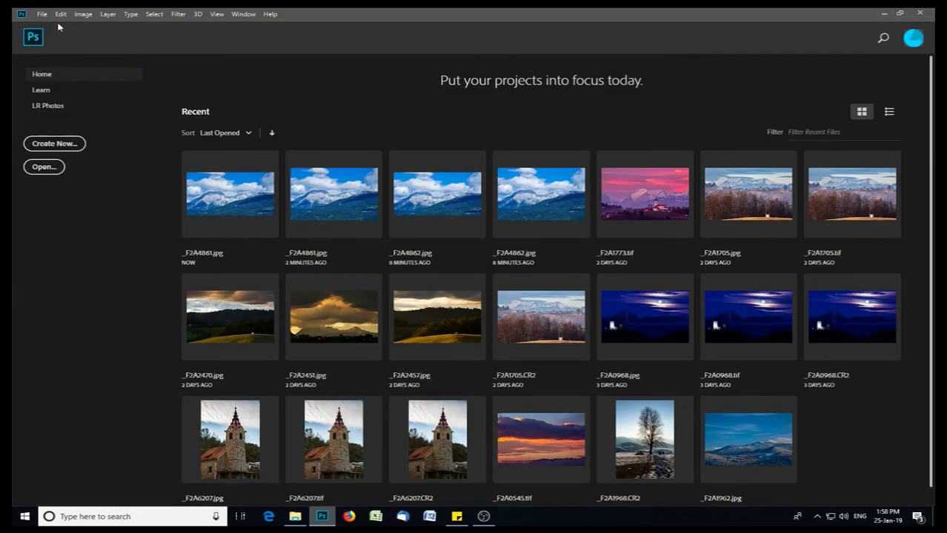
left_click(374, 218)
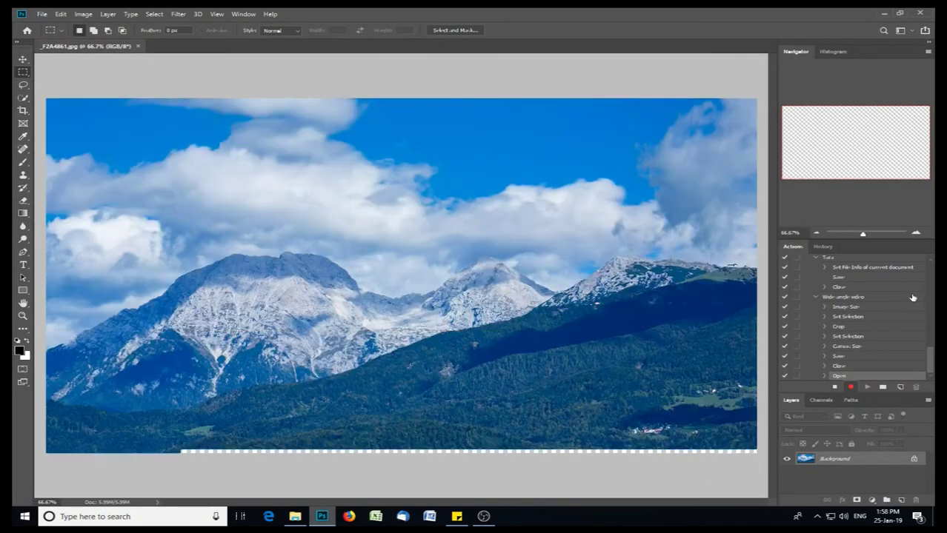
left_click(835, 387)
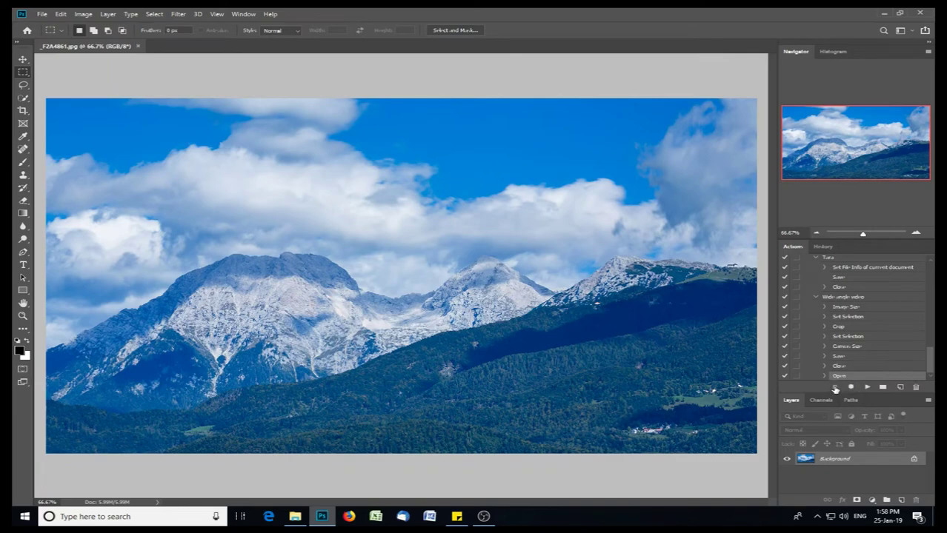
left_click(917, 388)
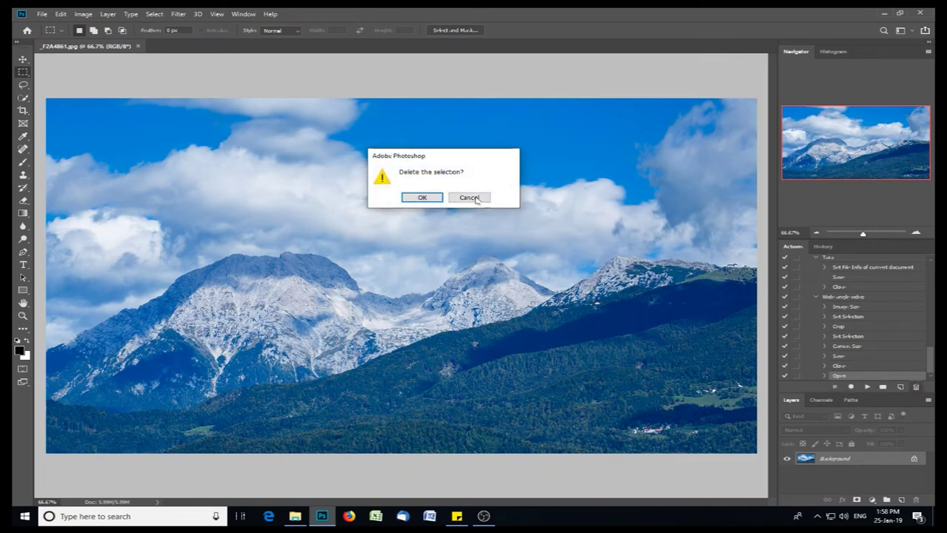
left_click(422, 198)
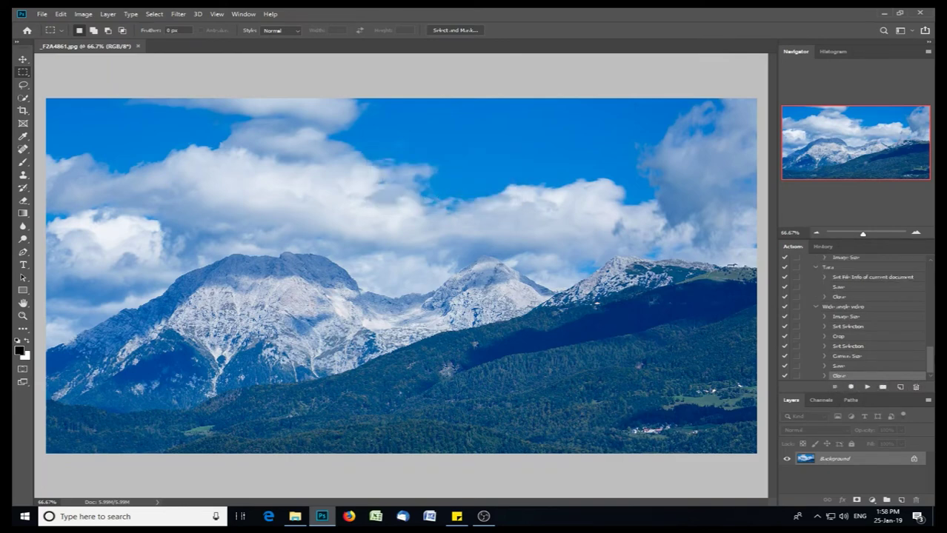
left_click(844, 306)
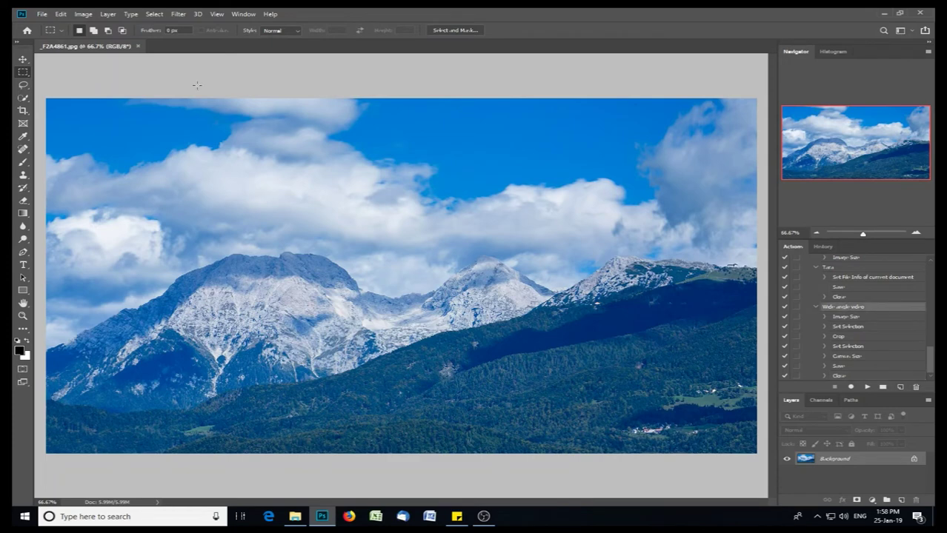
left_click(139, 47)
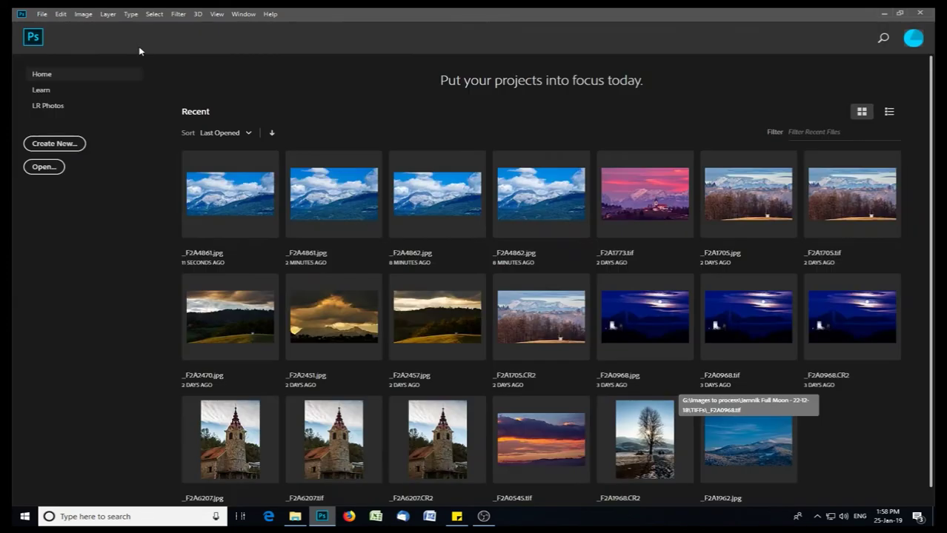
Batch-run the Wide angle video action on the Timelapse JPEGs2 source folder.
left_click(41, 15)
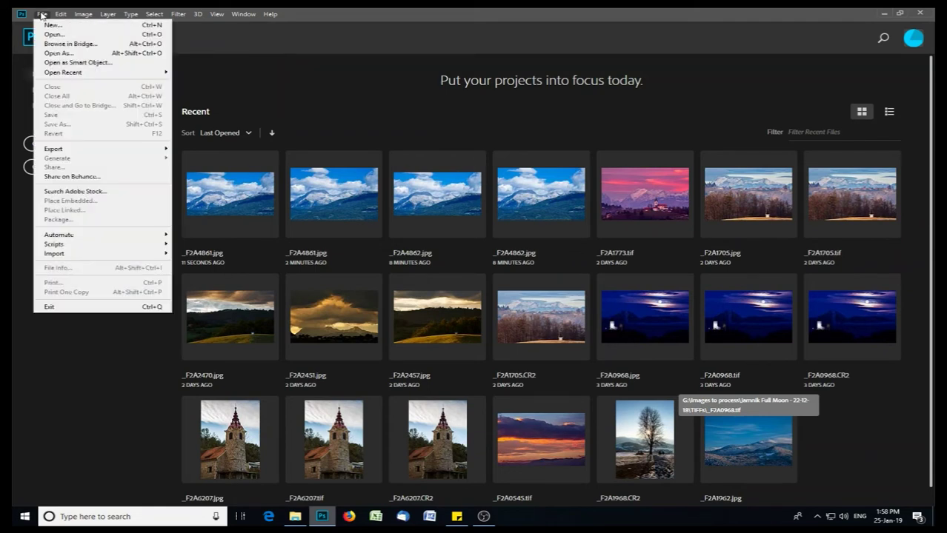
mouse_move(145, 235)
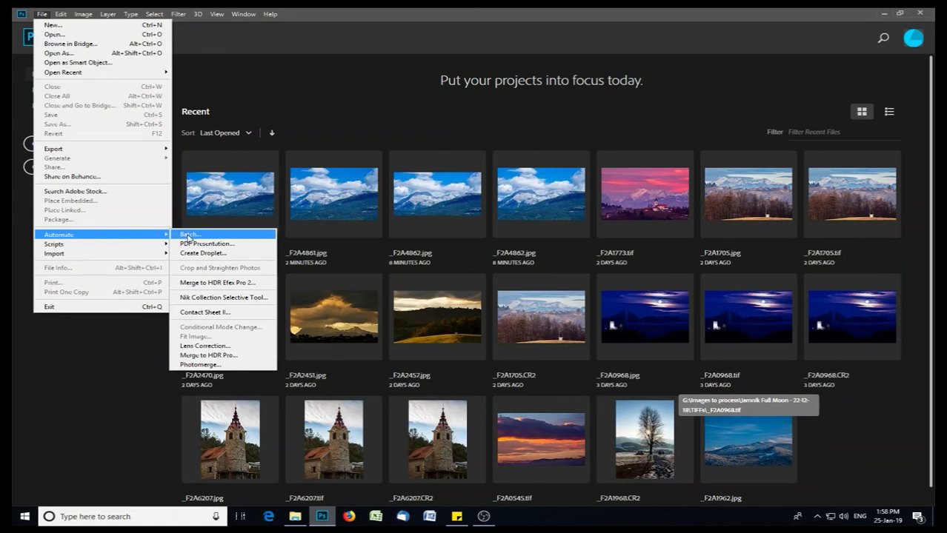
left_click(190, 234)
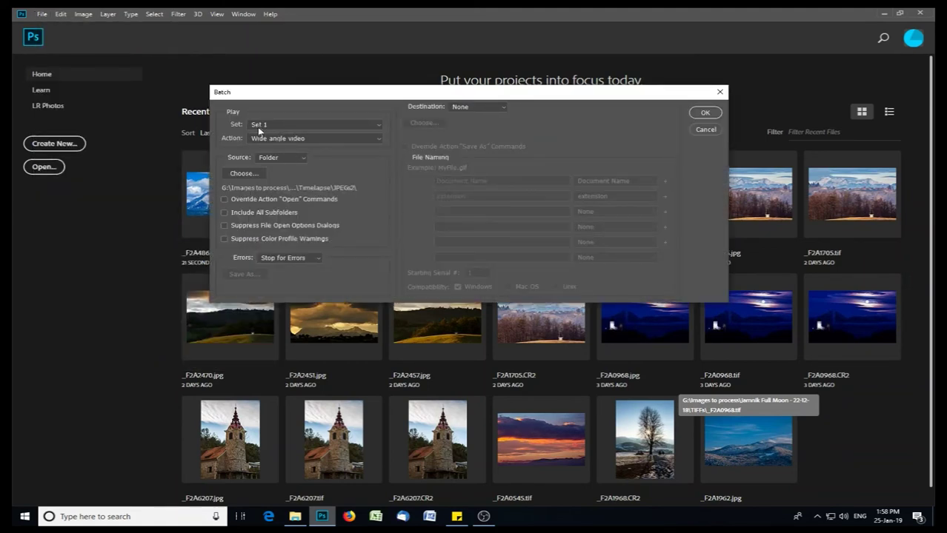
left_click(245, 175)
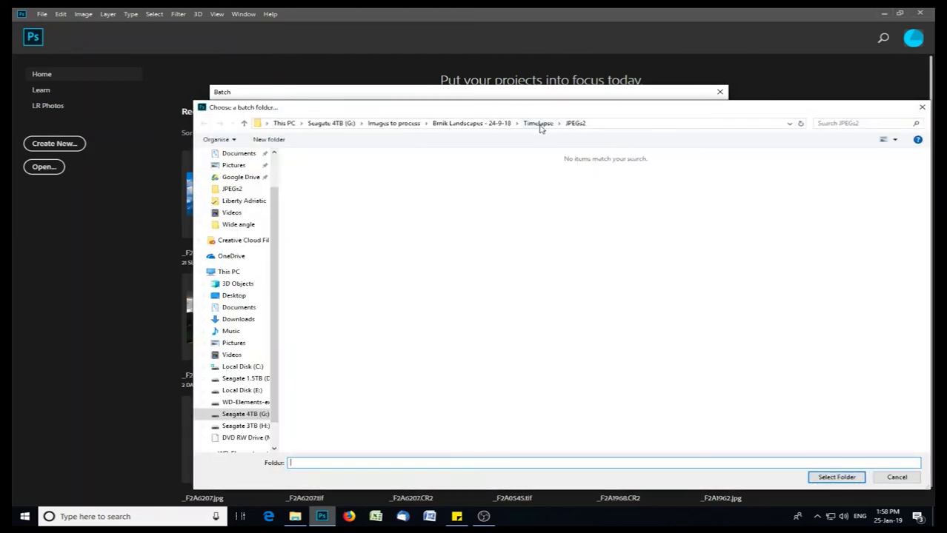
left_click(539, 123)
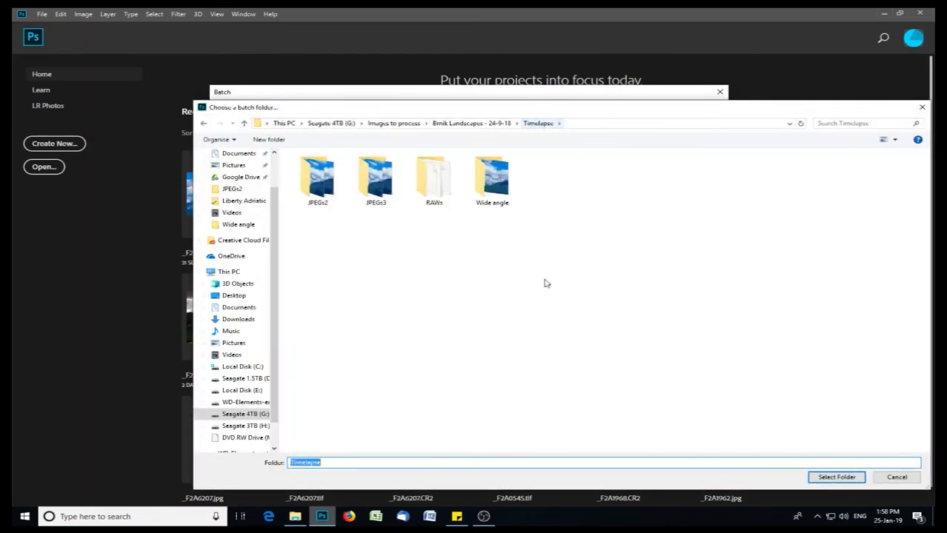
double_click(326, 179)
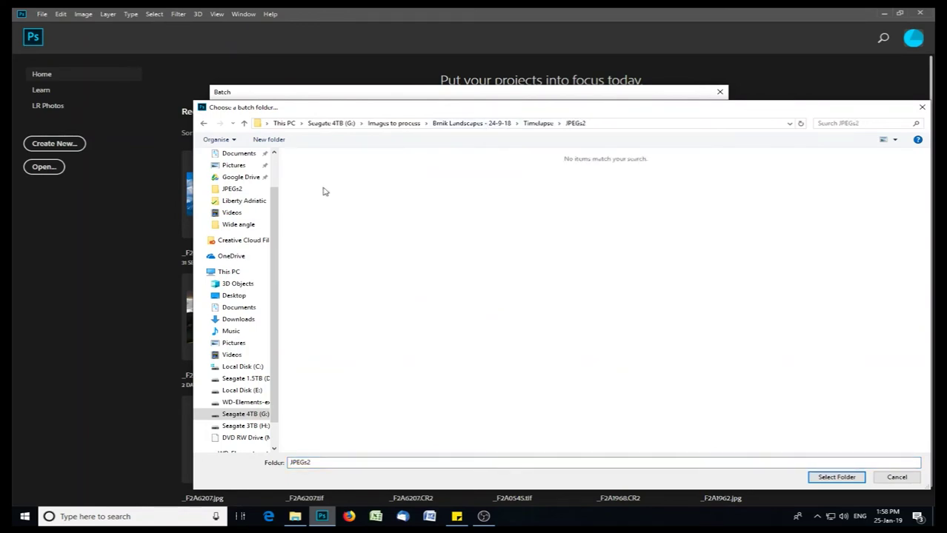
left_click(835, 477)
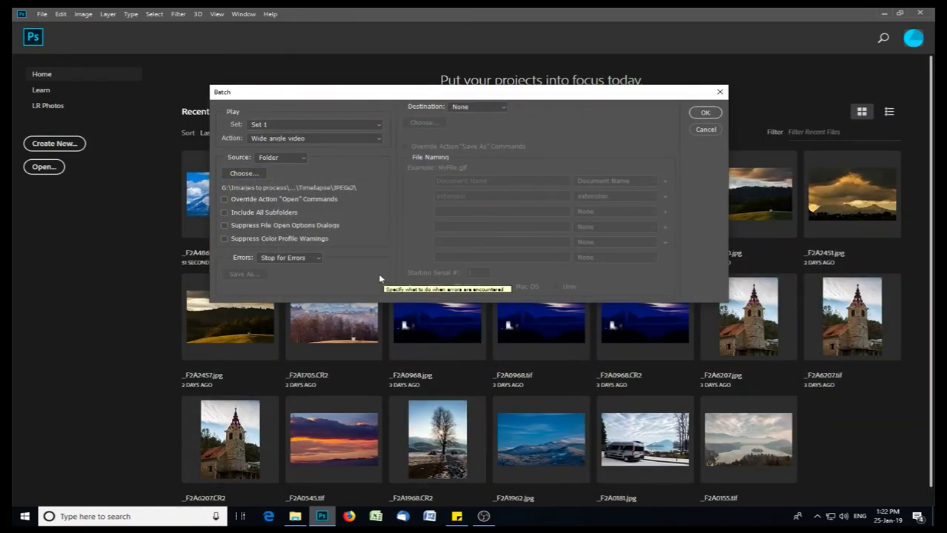
left_click(705, 113)
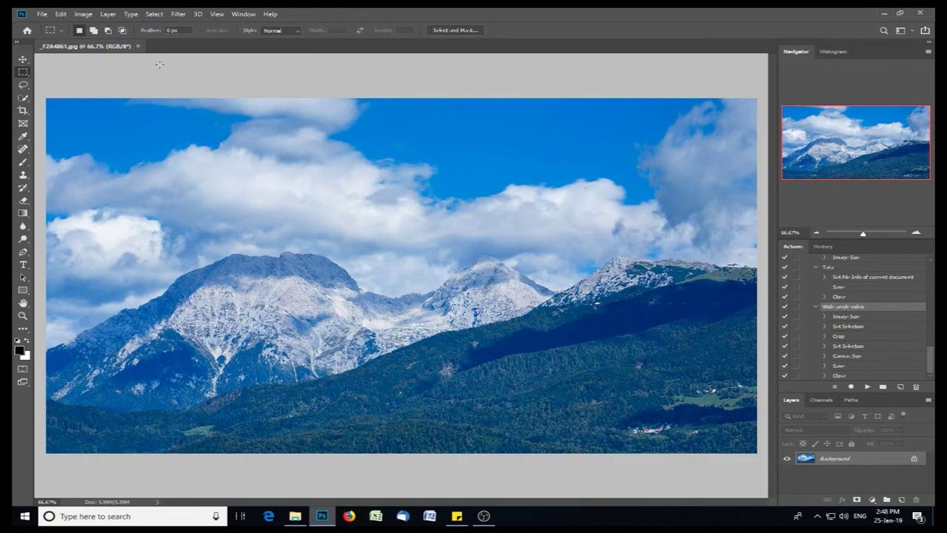
Close the image and switch to the Motion workspace.
left_click(138, 46)
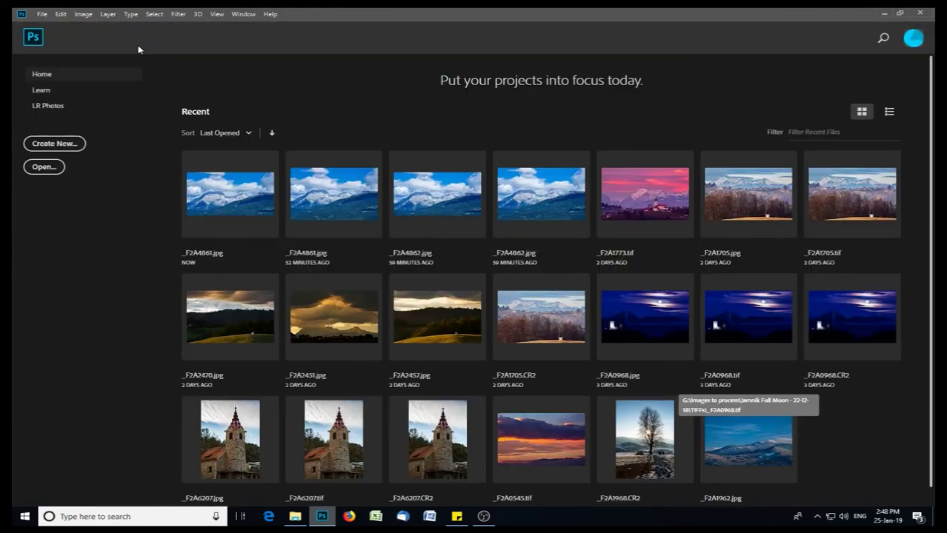
left_click(238, 14)
mouse_move(285, 37)
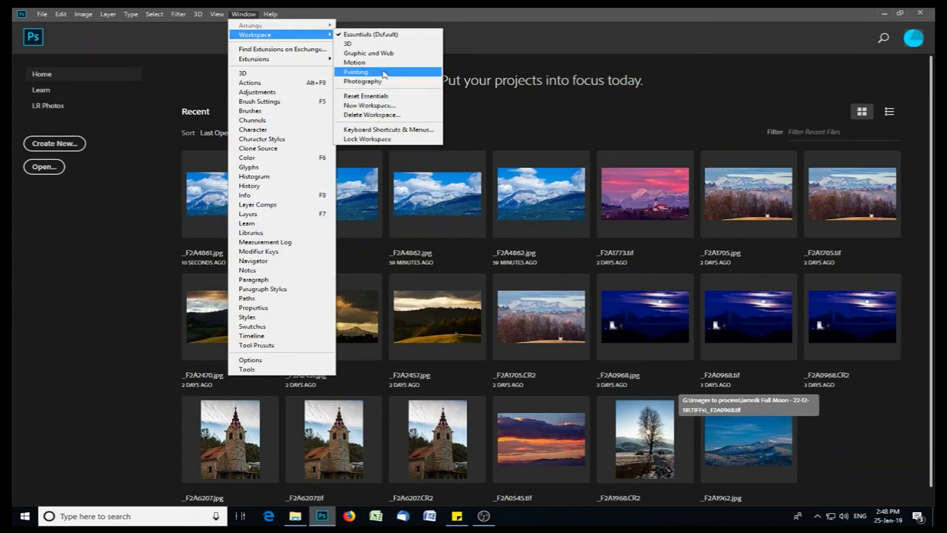
left_click(379, 64)
Open _F2A4861 and the following frames as a 30 fps image sequence.
left_click(43, 14)
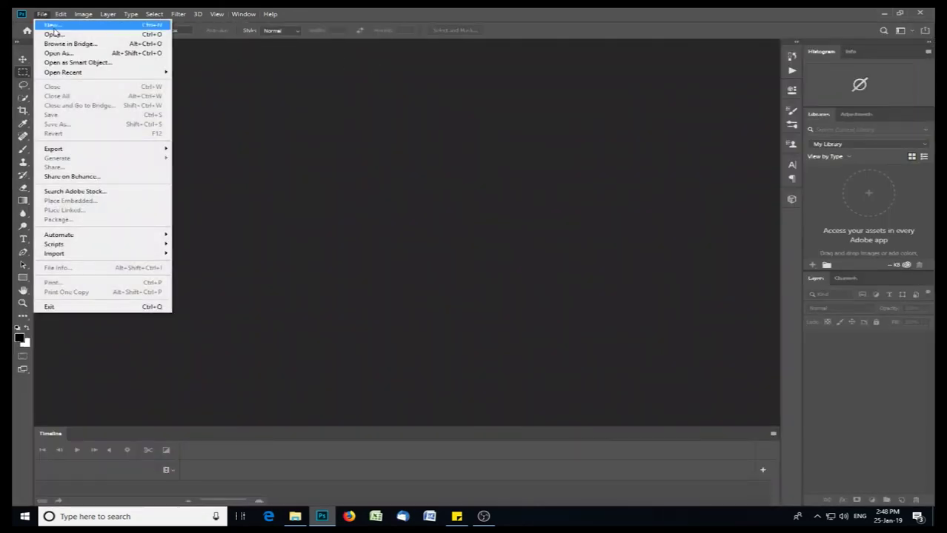
left_click(57, 33)
left_click(141, 77)
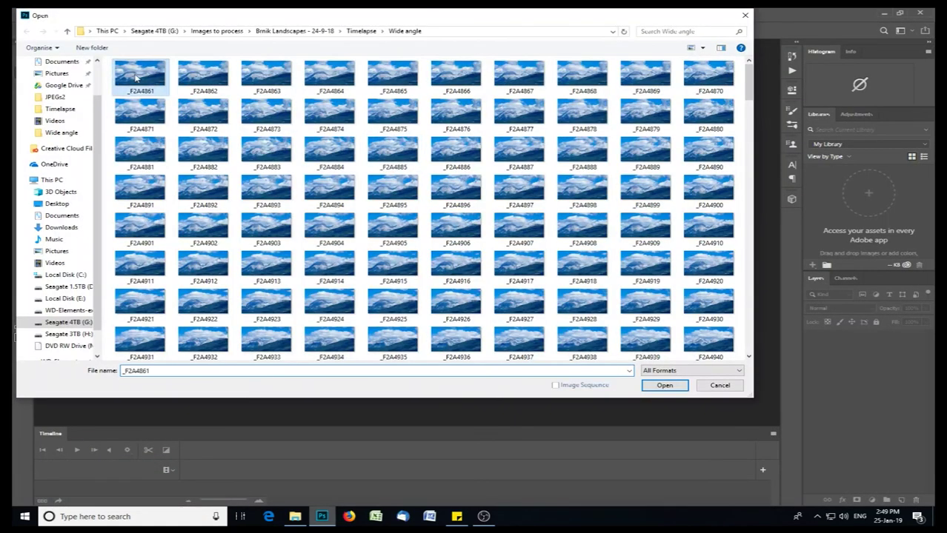
left_click(580, 387)
left_click(663, 387)
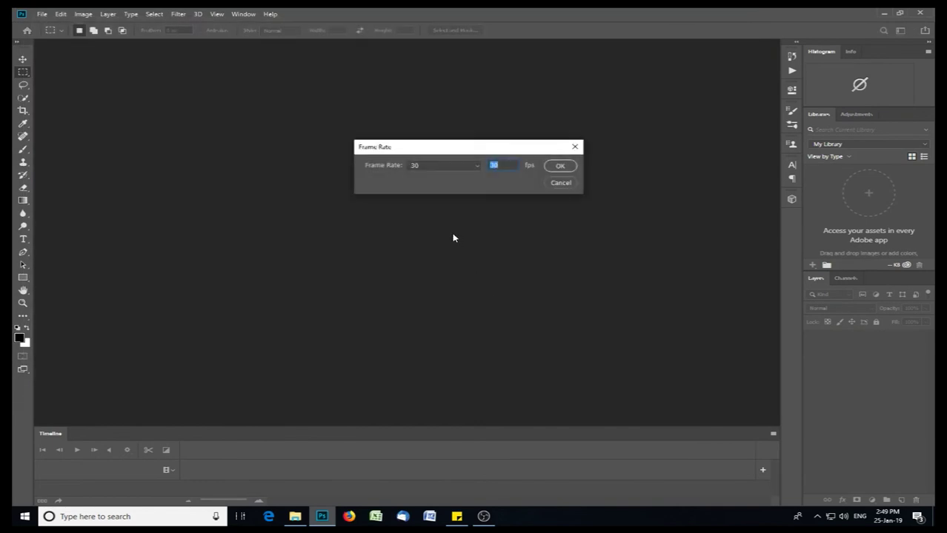
left_click(557, 166)
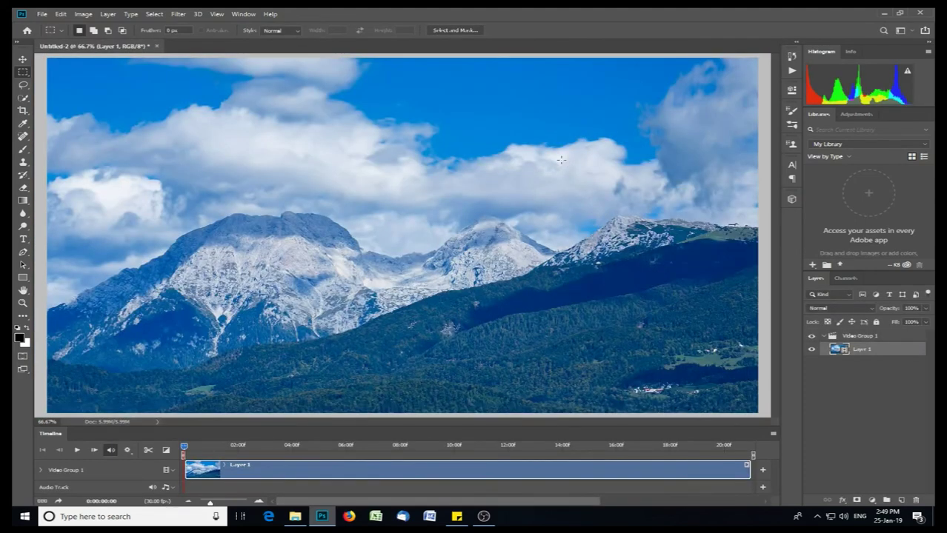
In Render Video, set the output size to Document Size (1940×1080).
left_click(41, 14)
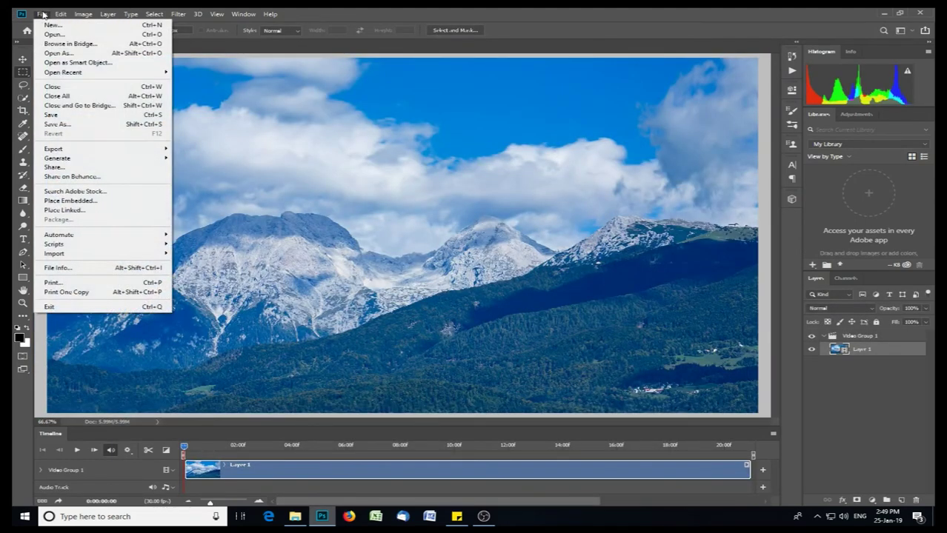
mouse_move(96, 153)
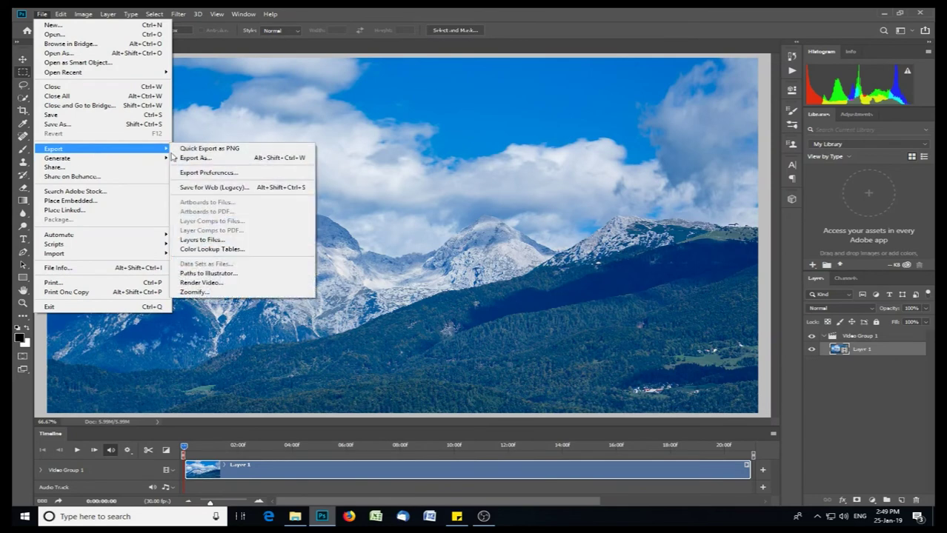
left_click(235, 283)
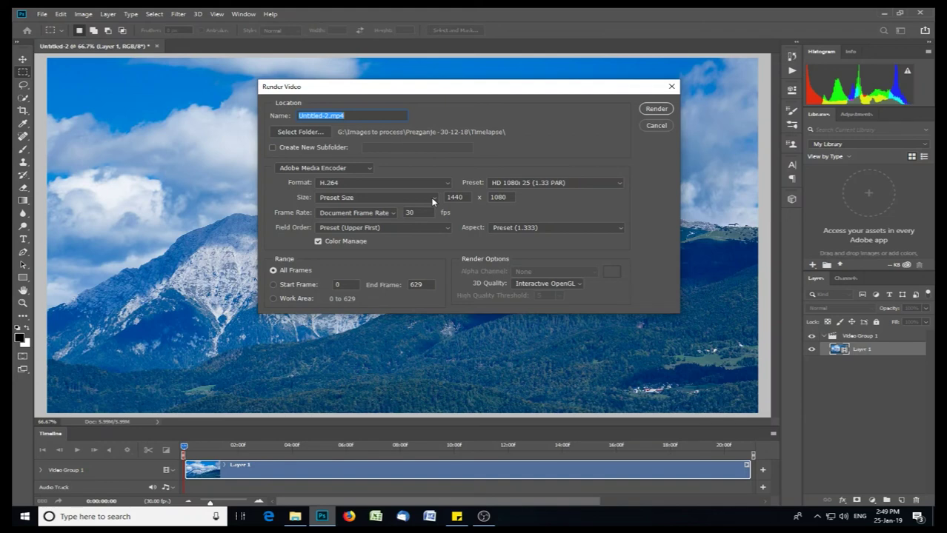
left_click(434, 199)
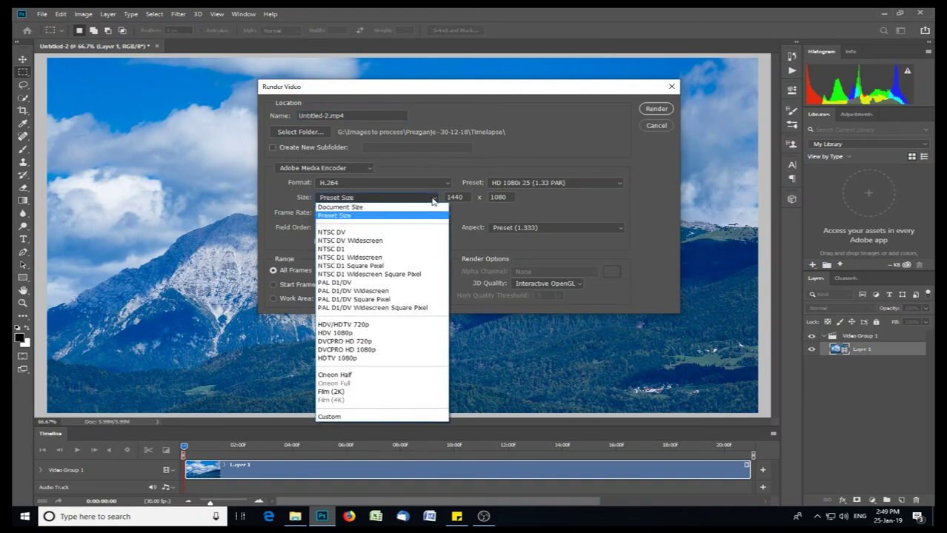
left_click(411, 206)
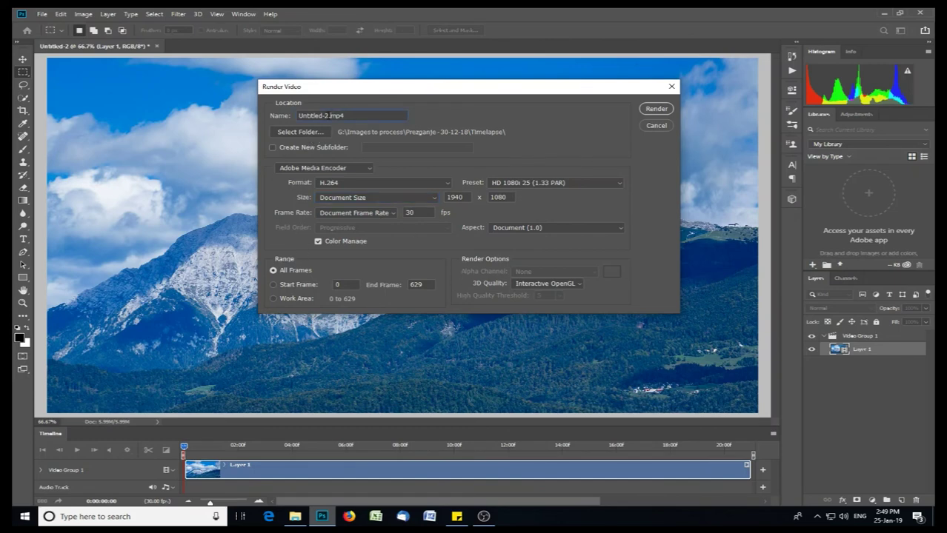
Name the video kamnik-alps-wide.mp4 and start the render.
left_click_drag(326, 115, 250, 119)
type("kamnik-alps-")
key("BackSpace")
type("-wide")
left_click(654, 109)
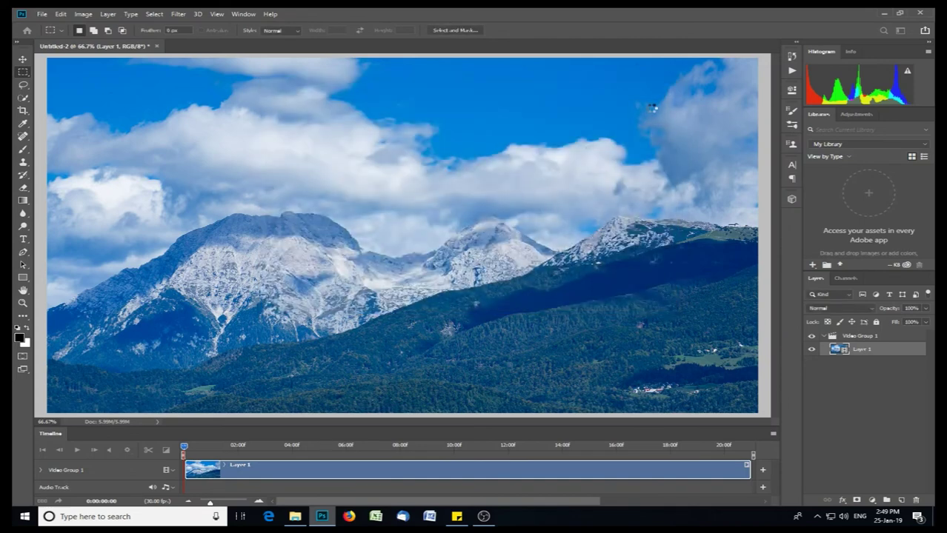